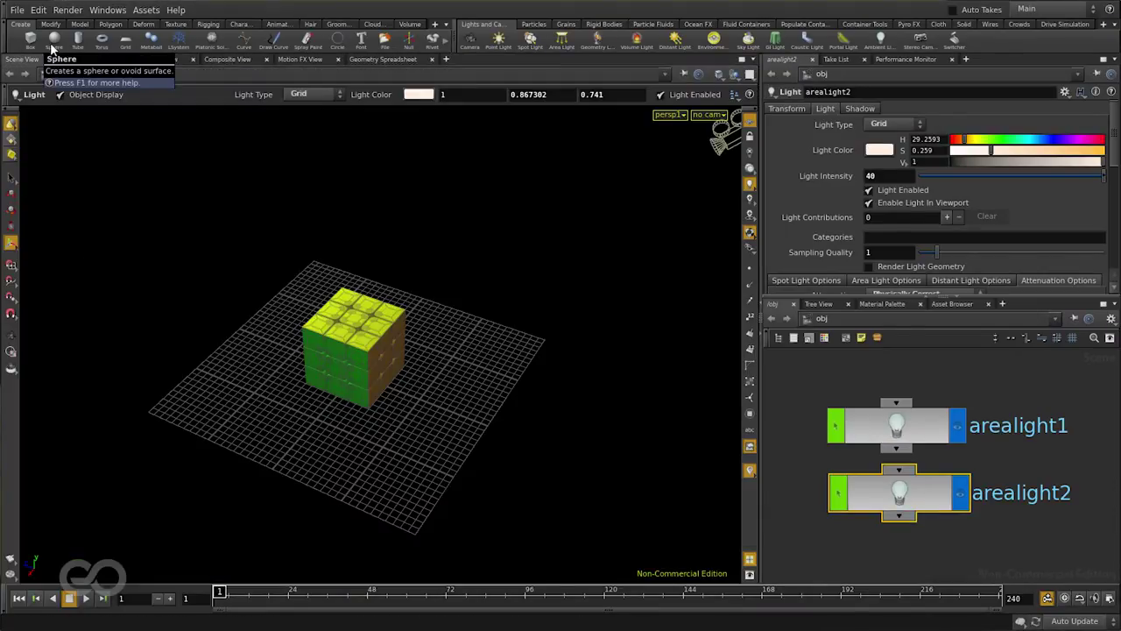
# Add a sphere near the cube at about X 0.6, Z -1.33.
pyautogui.click(53, 40)
pyautogui.press('Return')
pyautogui.moveTo(261, 401); pyautogui.dragTo(517, 428)
pyautogui.press('space')
pyautogui.scroll(-5, 576, 358)
pyautogui.moveTo(593, 328); pyautogui.dragTo(325, 400)
# Look through cam1 and examine how the sphere renders beside the cube.
pyautogui.click(709, 115)
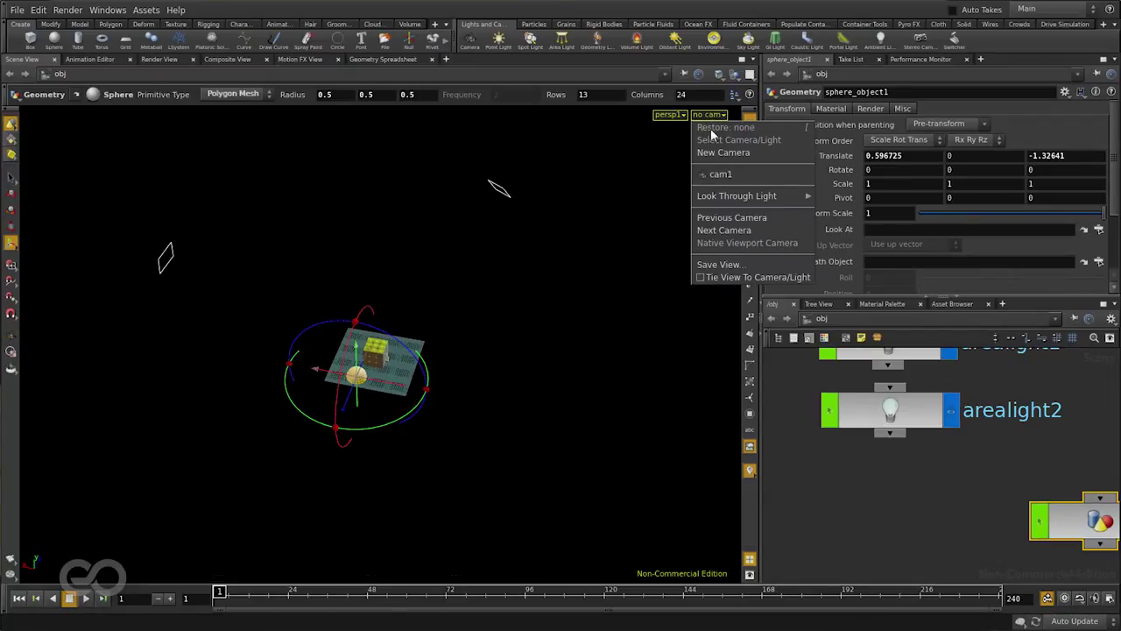
pyautogui.click(716, 175)
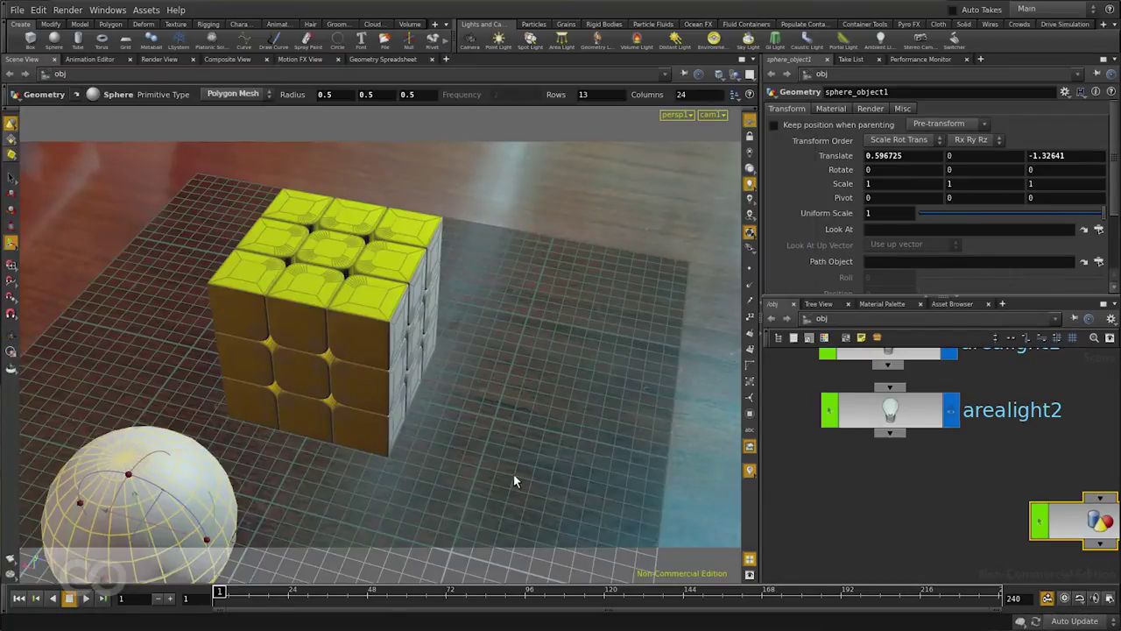
pyautogui.click(155, 59)
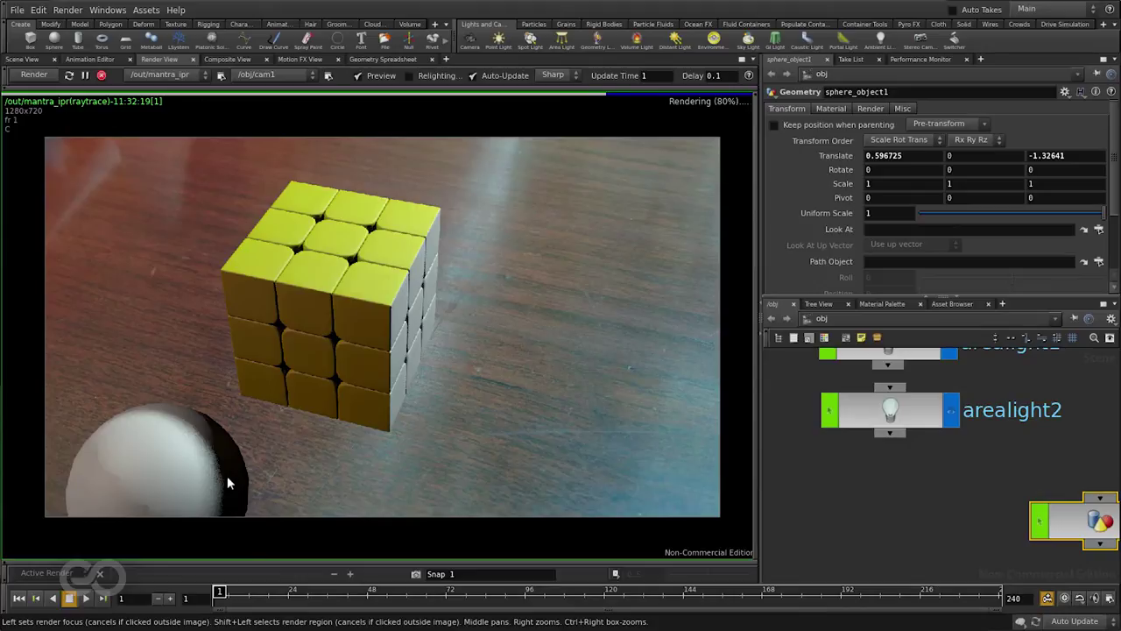
pyautogui.press('h')
pyautogui.scroll(3, 948, 537)
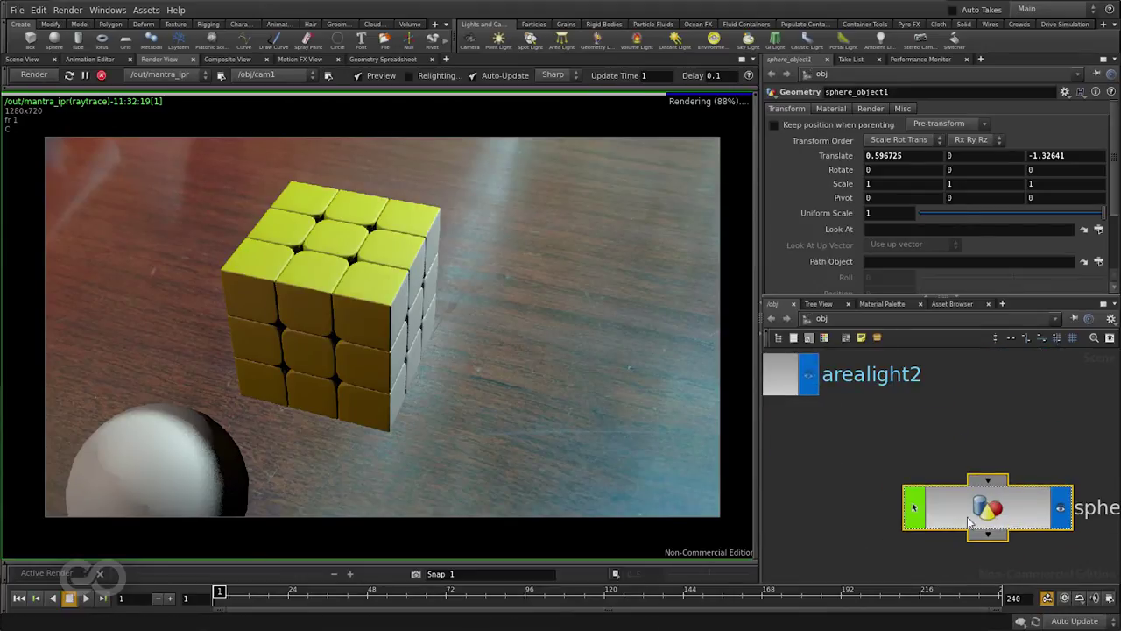
# Shift the sphere to about X 1.8, delete it, and stop the interactive render.
pyautogui.moveTo(898, 154); pyautogui.dragTo(986, 140, button='middle')
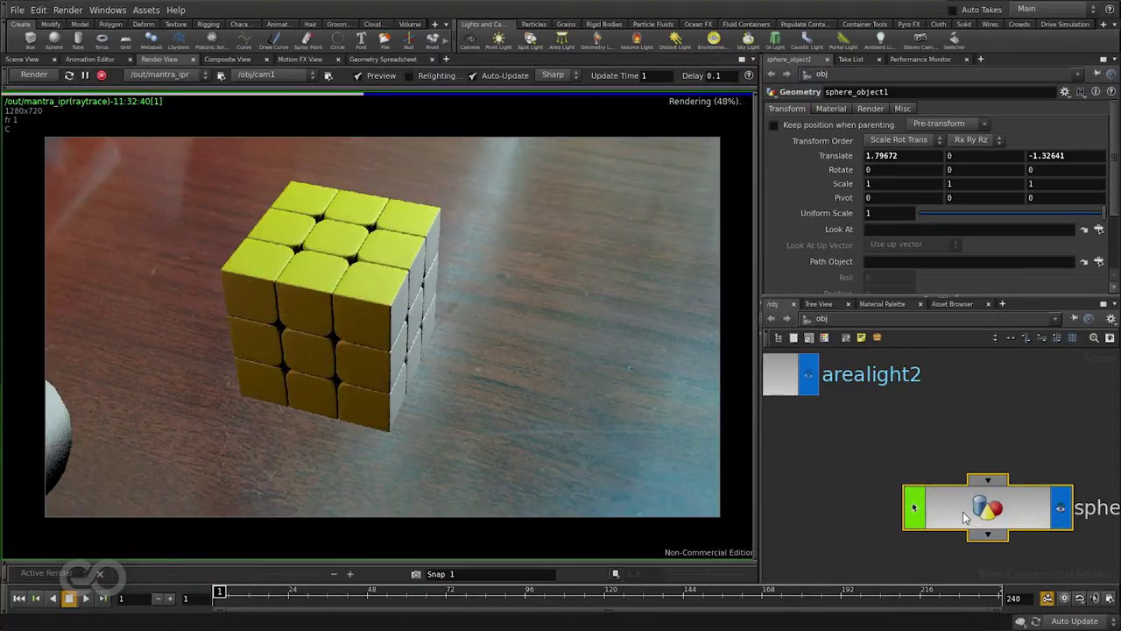
pyautogui.press('Delete')
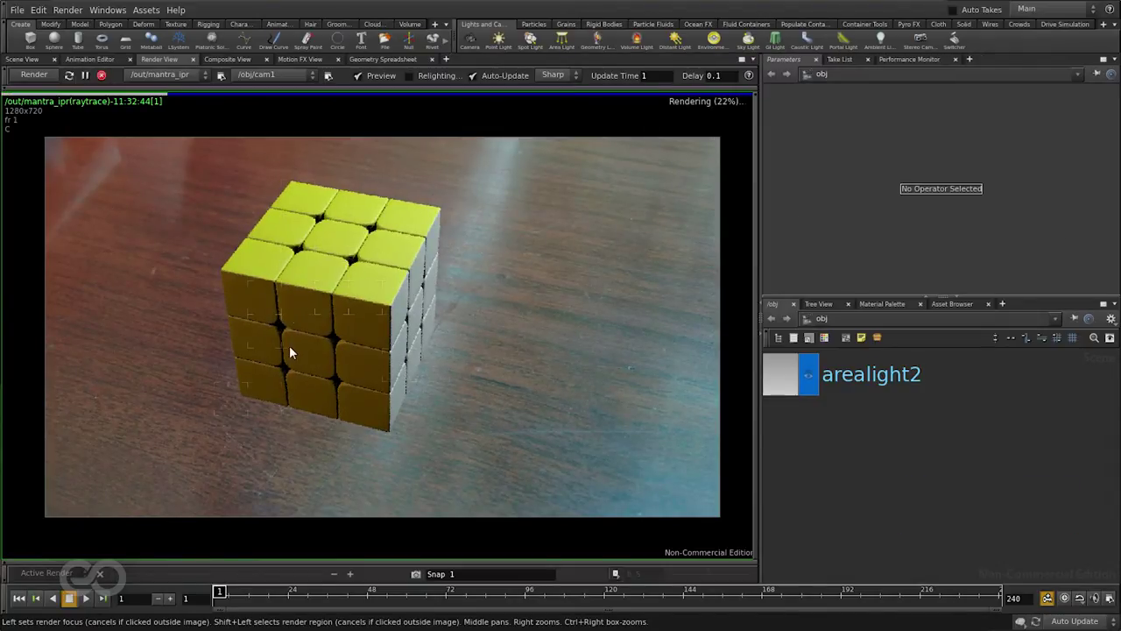
pyautogui.click(100, 75)
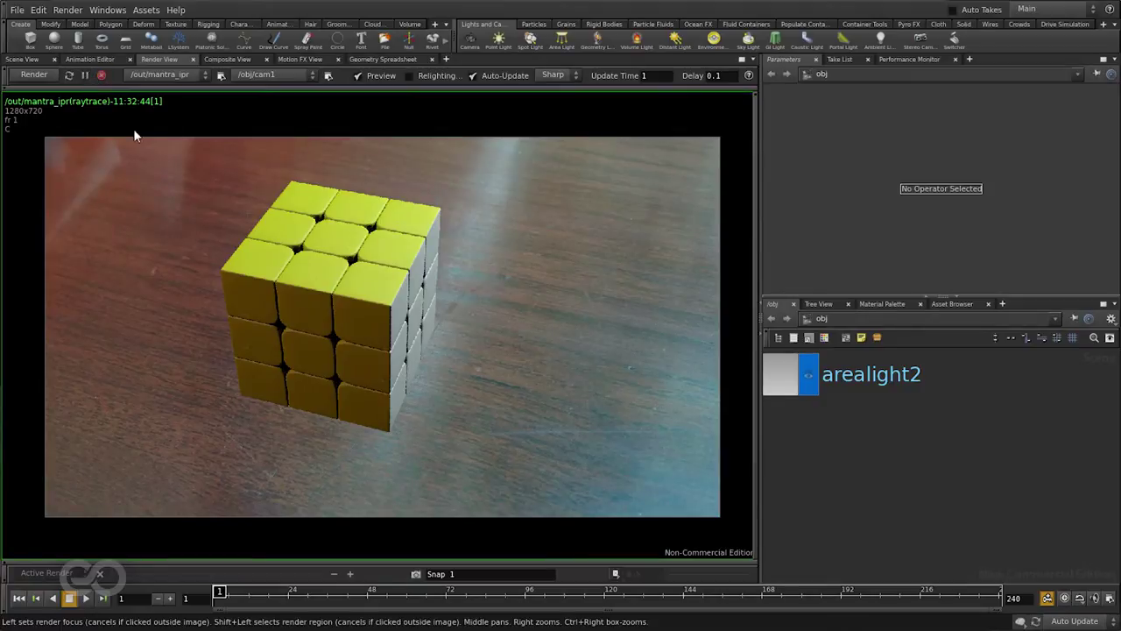
# Examine the cube and its ground area from a free perspective, and return to the cam1 view.
pyautogui.click(23, 59)
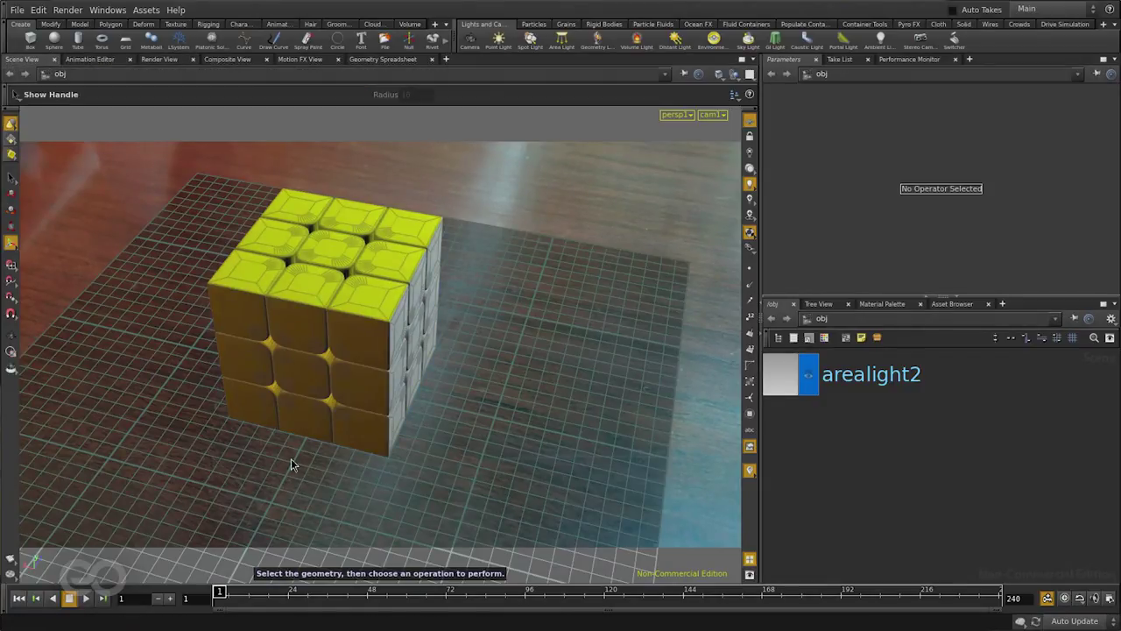
pyautogui.press('Escape')
pyautogui.moveTo(290, 462); pyautogui.dragTo(461, 118)
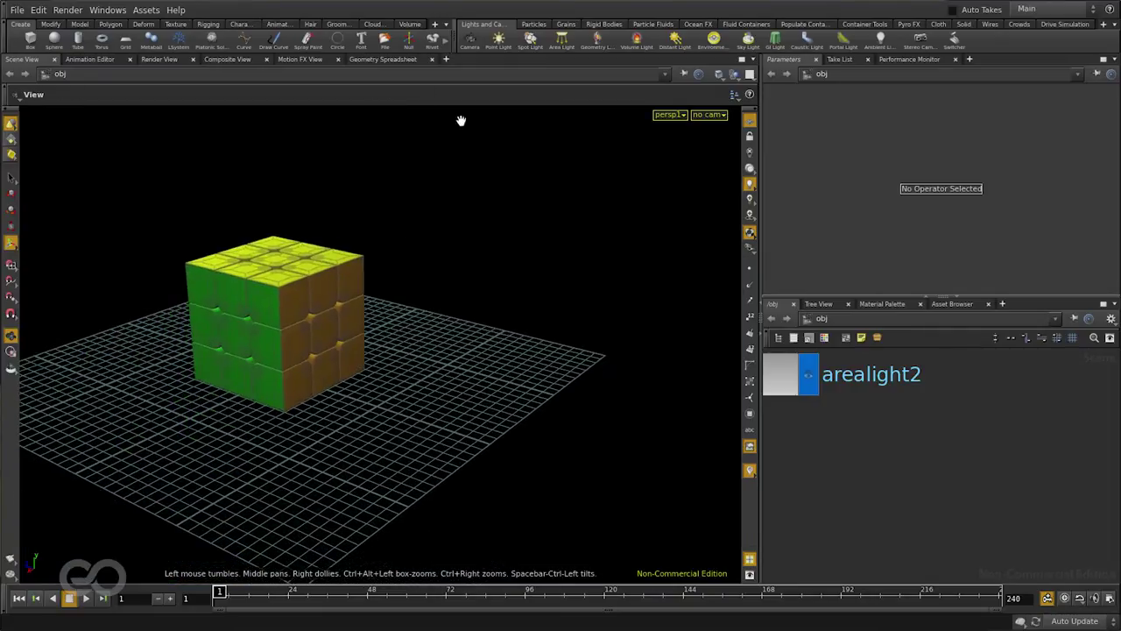
pyautogui.press('Return')
pyautogui.press('Escape')
pyautogui.moveTo(491, 458); pyautogui.dragTo(339, 440)
pyautogui.press('Return')
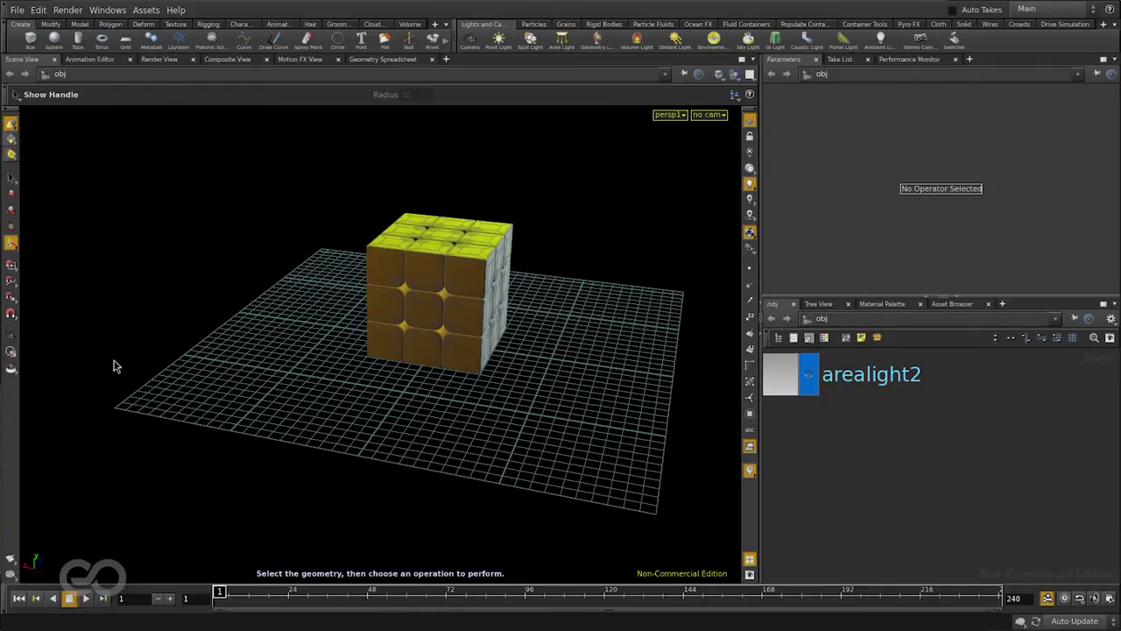
pyautogui.moveTo(420, 452)
pyautogui.mouseDown(button='right')
pyautogui.moveTo(464, 382)
pyautogui.moveTo(508, 358)
pyautogui.moveTo(430, 466)
pyautogui.mouseUp(button='right')
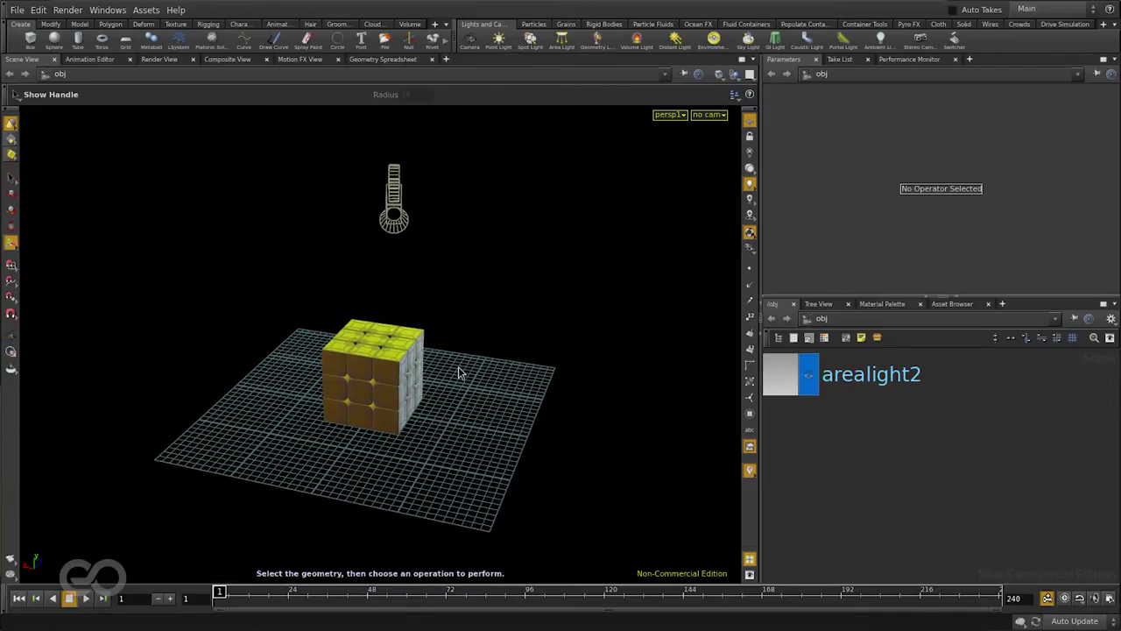
pyautogui.click(709, 115)
pyautogui.click(704, 174)
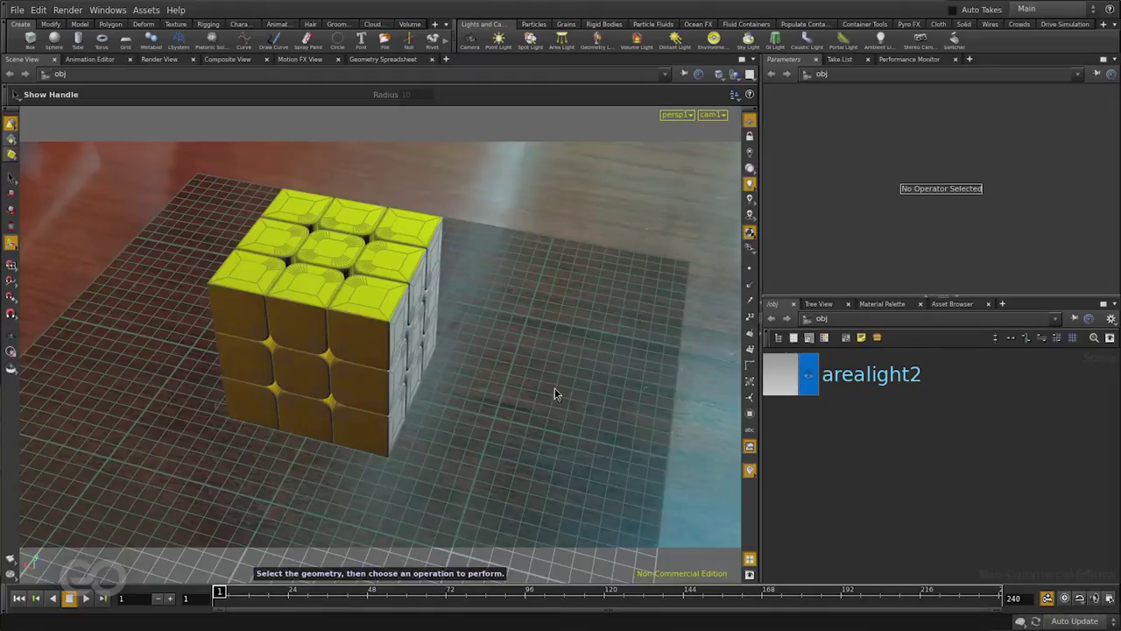
# Create a ZX-plane grid at the origin beneath the cube and stretch it to about 6.69 by 6.39.
pyautogui.click(125, 40)
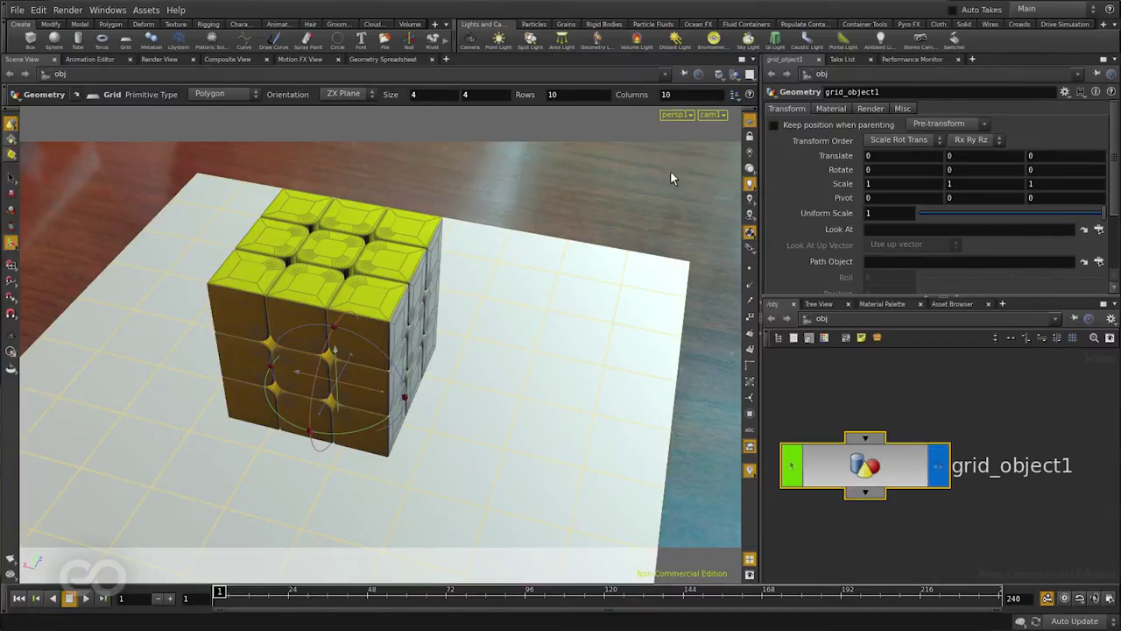
pyautogui.doubleClick(867, 470)
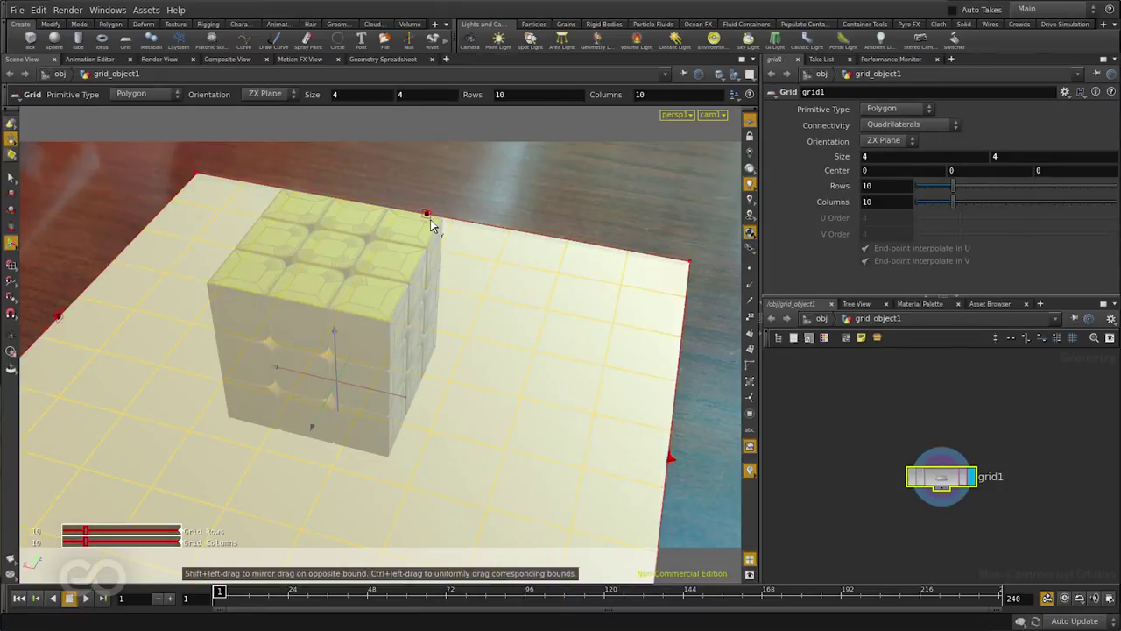
pyautogui.moveTo(430, 219); pyautogui.dragTo(628, 179)
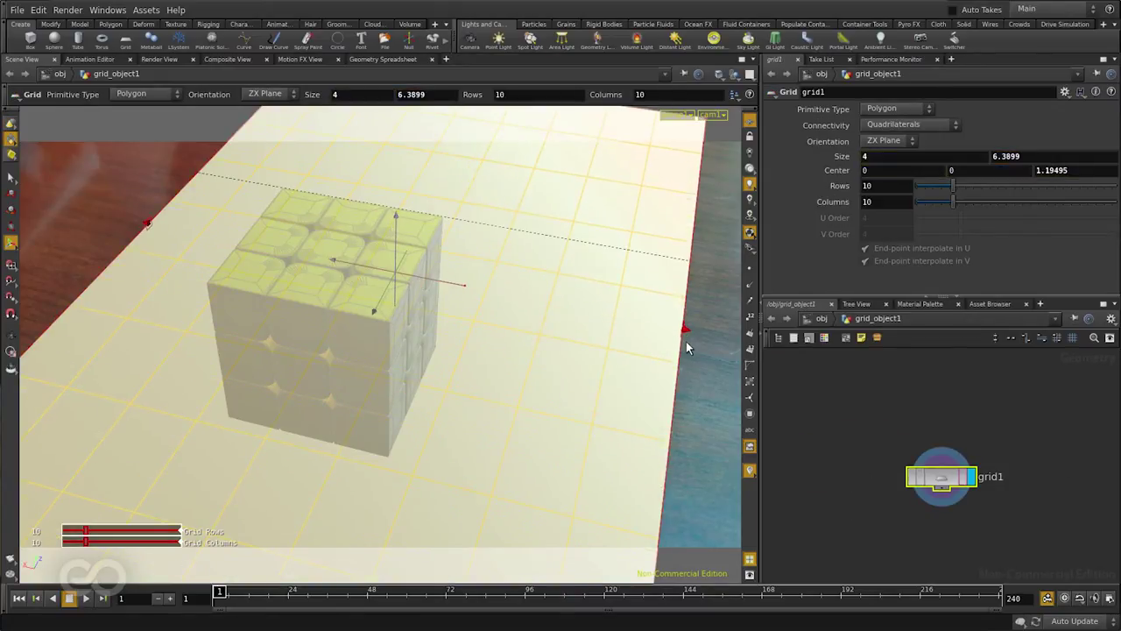
pyautogui.moveTo(685, 348); pyautogui.dragTo(793, 355)
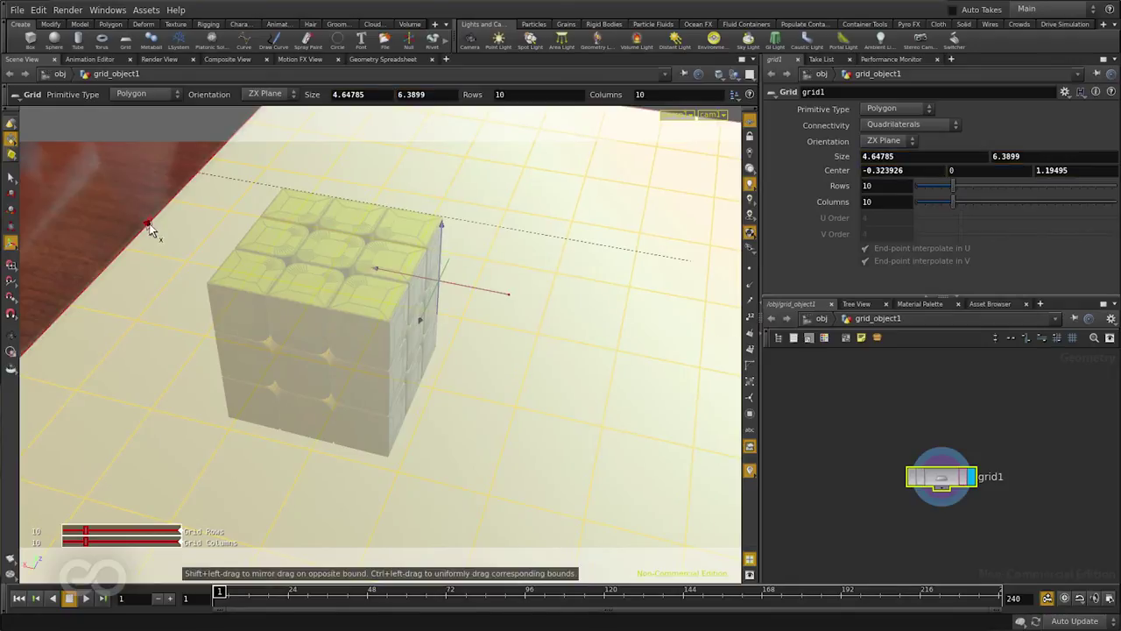
pyautogui.moveTo(149, 230); pyautogui.dragTo(21, 219)
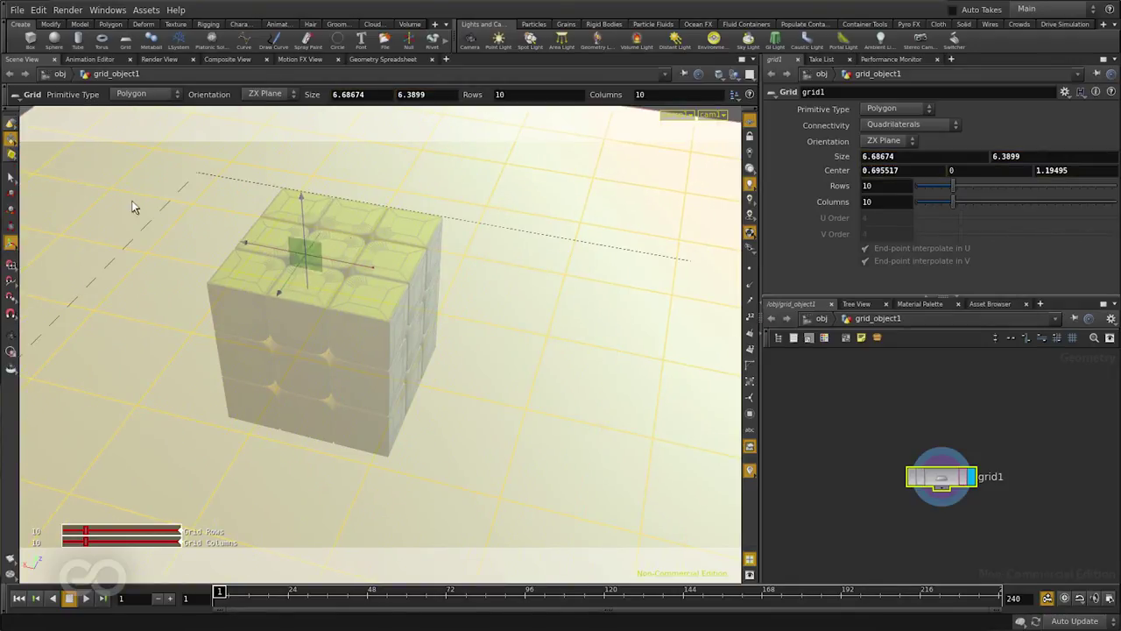
# Restart the render of cam1 and assign the Shadow Matte utility material to the ground grid.
pyautogui.click(156, 58)
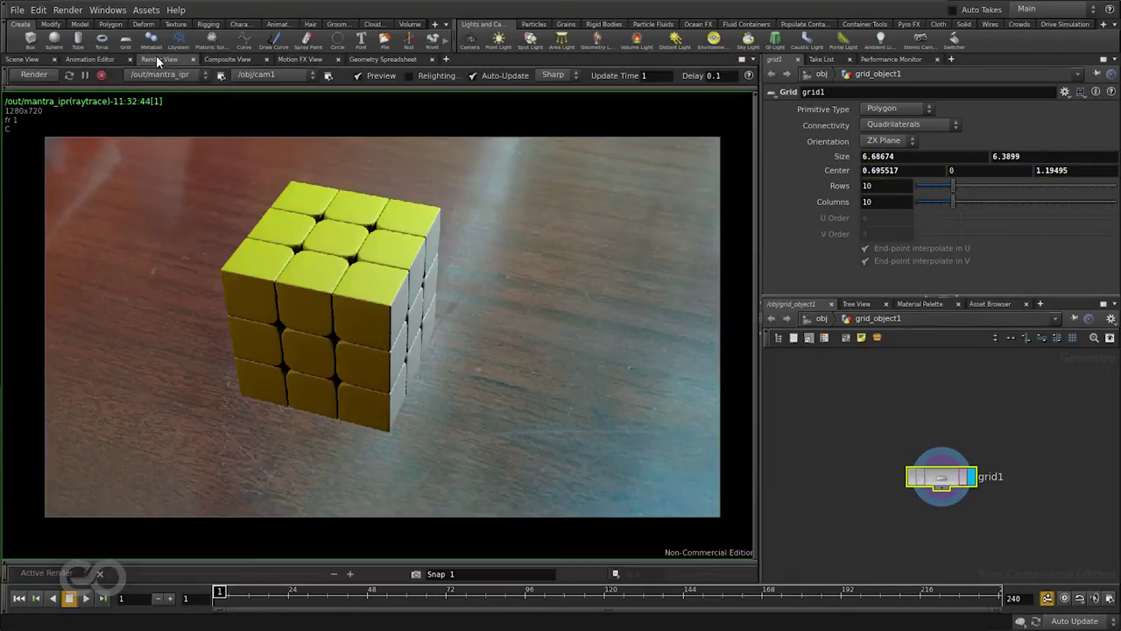
pyautogui.click(35, 75)
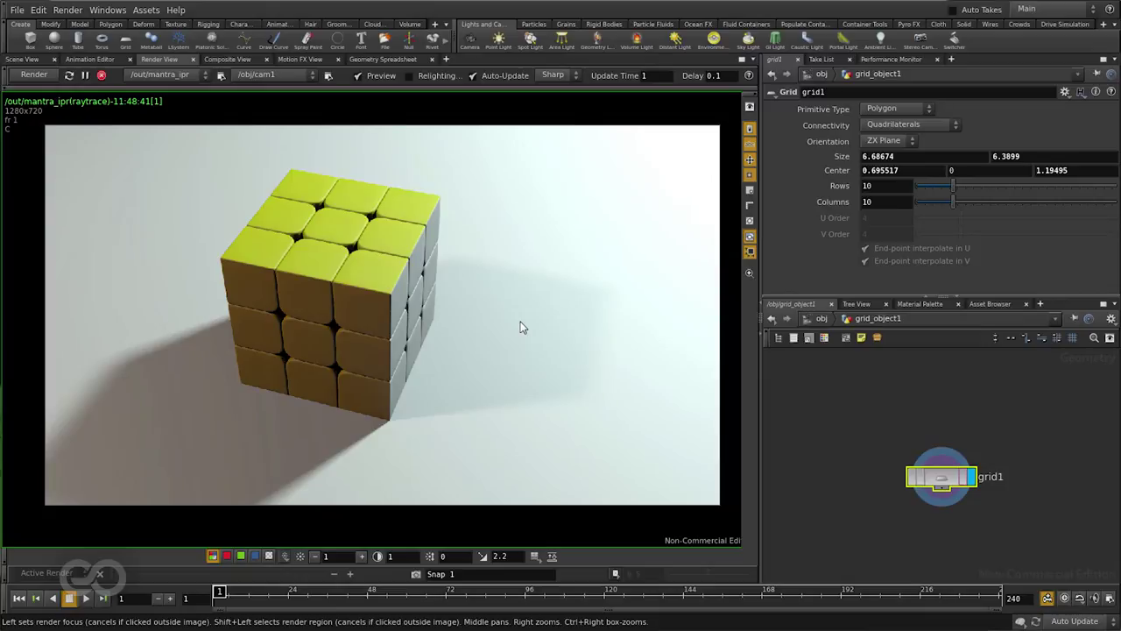
pyautogui.click(922, 304)
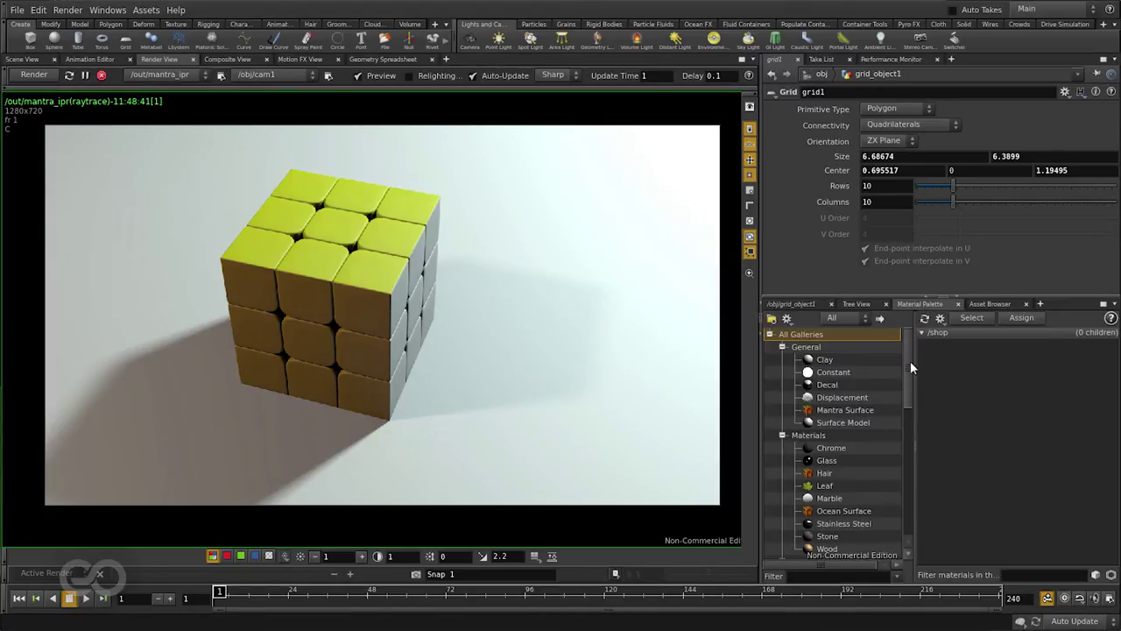
pyautogui.moveTo(910, 361); pyautogui.dragTo(910, 476)
pyautogui.click(806, 361)
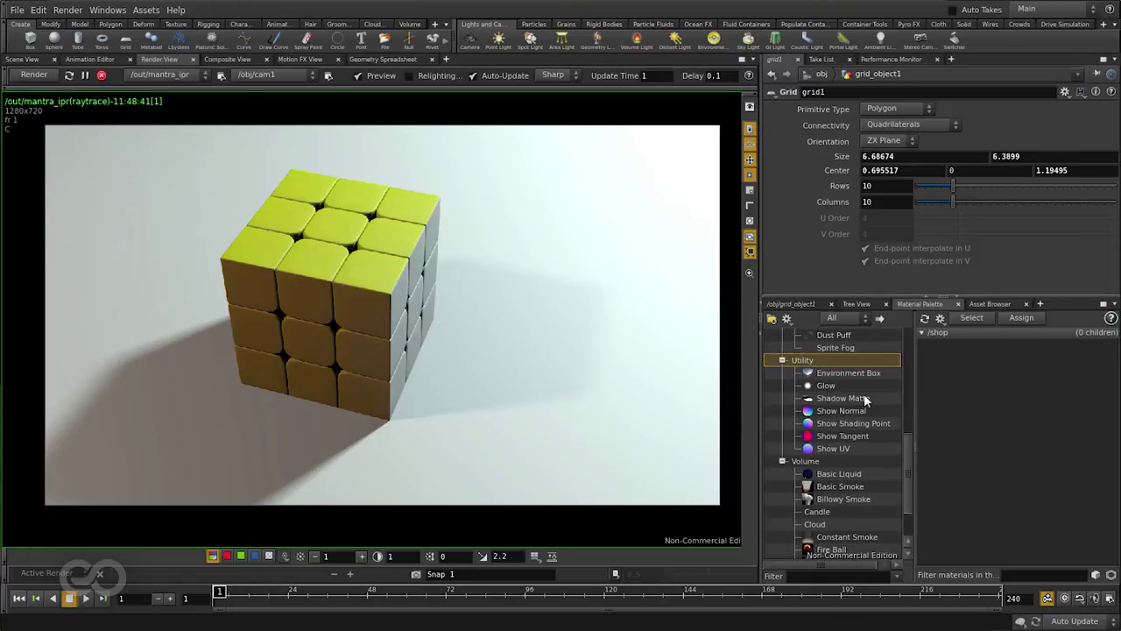
pyautogui.click(837, 398)
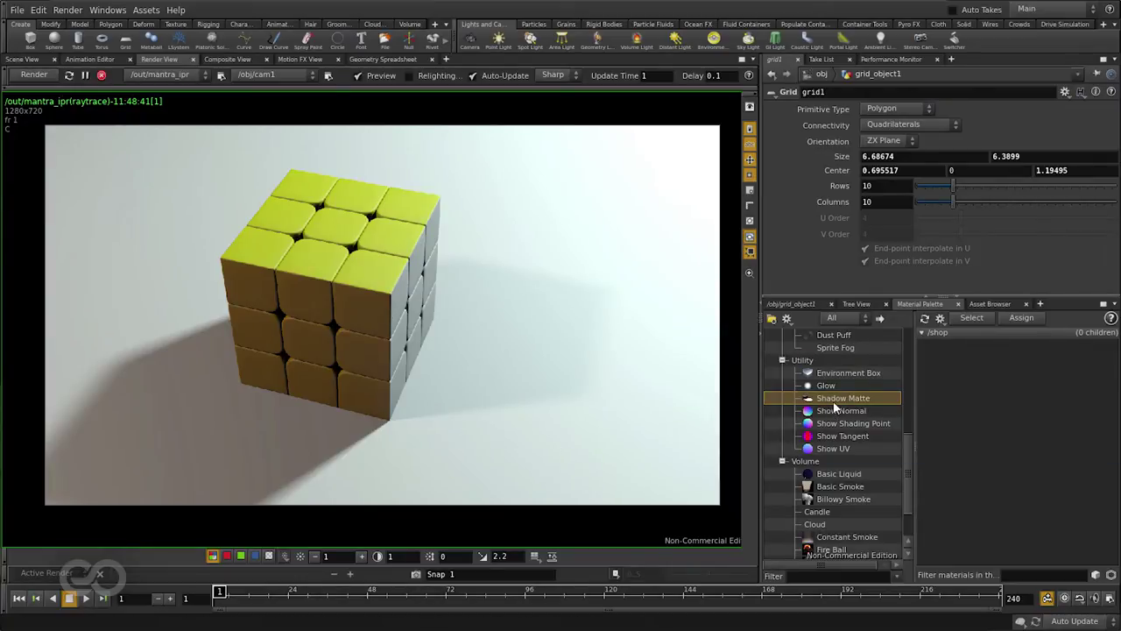
pyautogui.moveTo(453, 470); pyautogui.dragTo(444, 469)
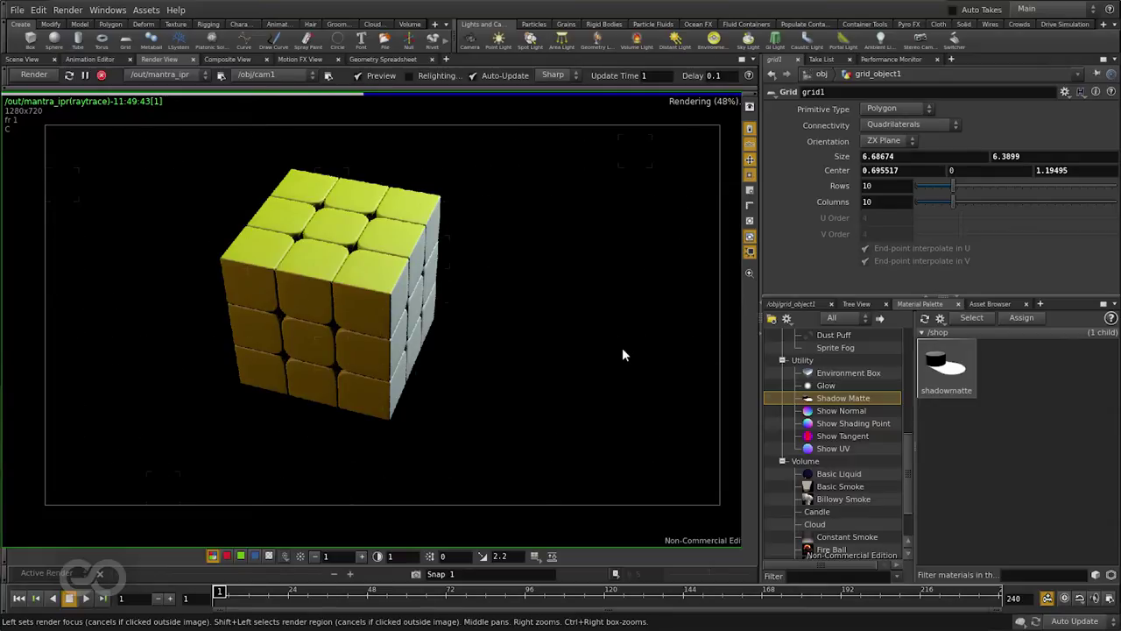
# Shorten the ground grid's depth to about 2.67 and compare the alpha and color channels of the render.
pyautogui.click(32, 61)
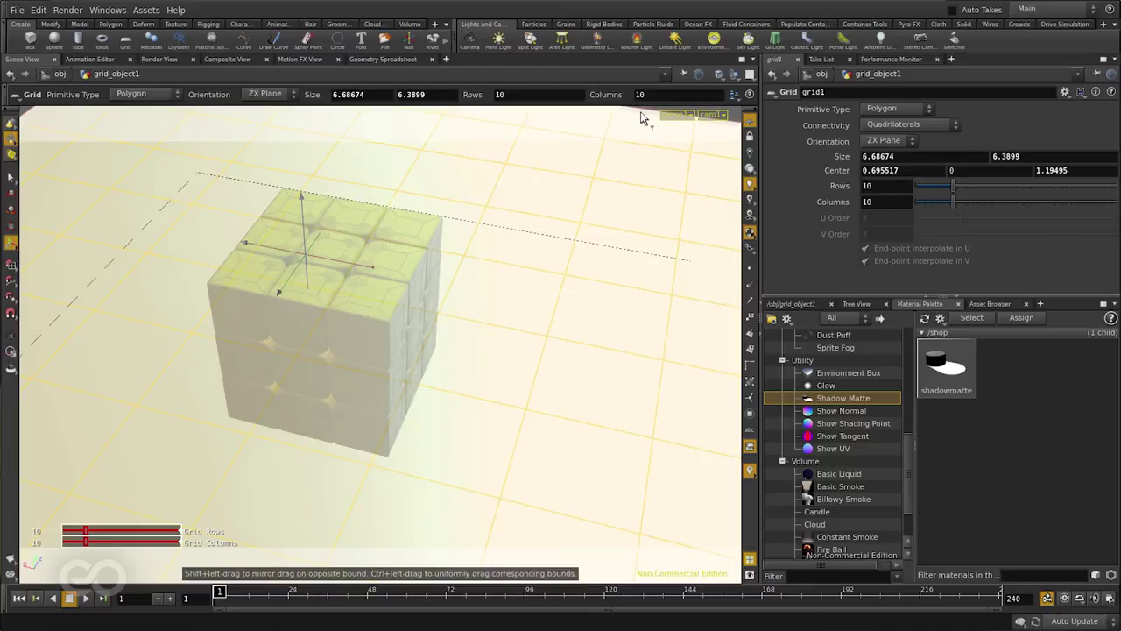
pyautogui.moveTo(613, 213); pyautogui.dragTo(567, 362)
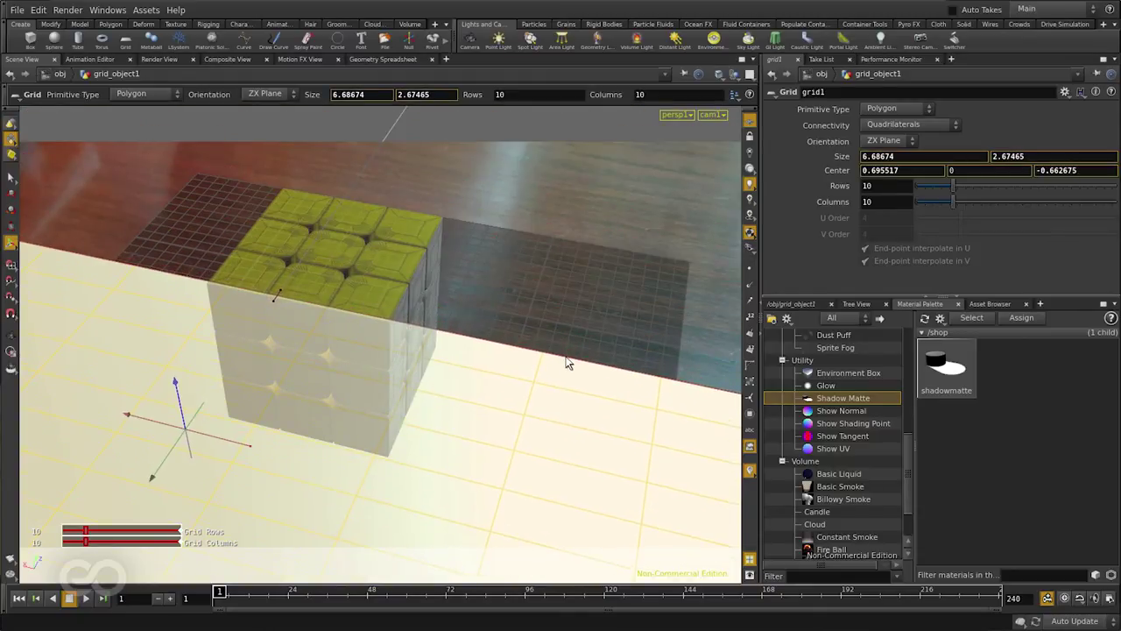
pyautogui.click(166, 59)
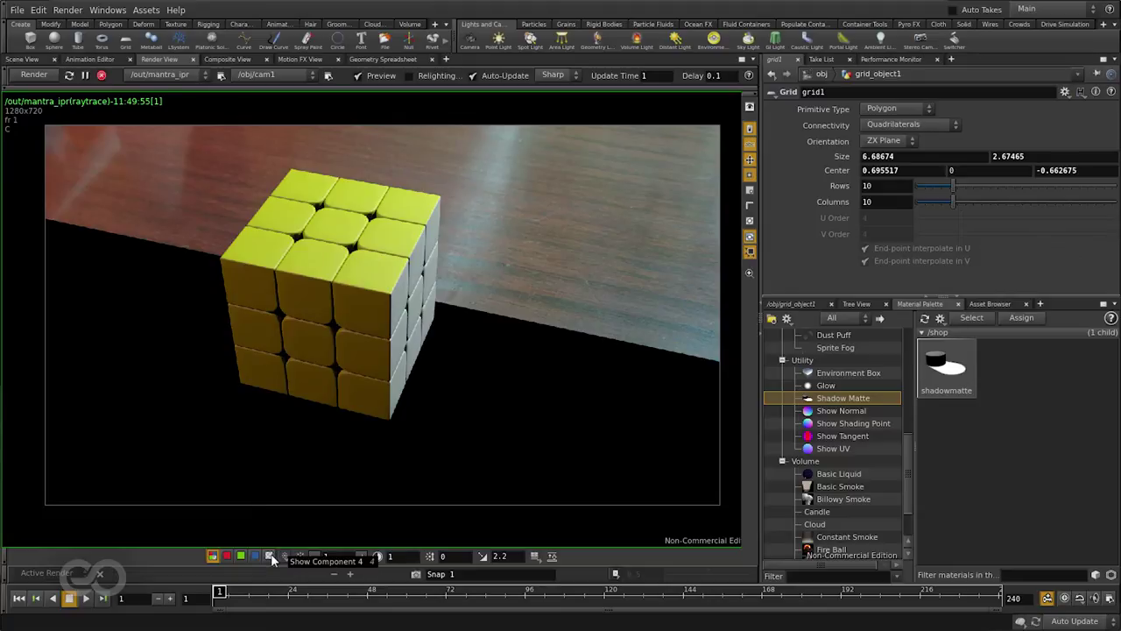
pyautogui.click(269, 556)
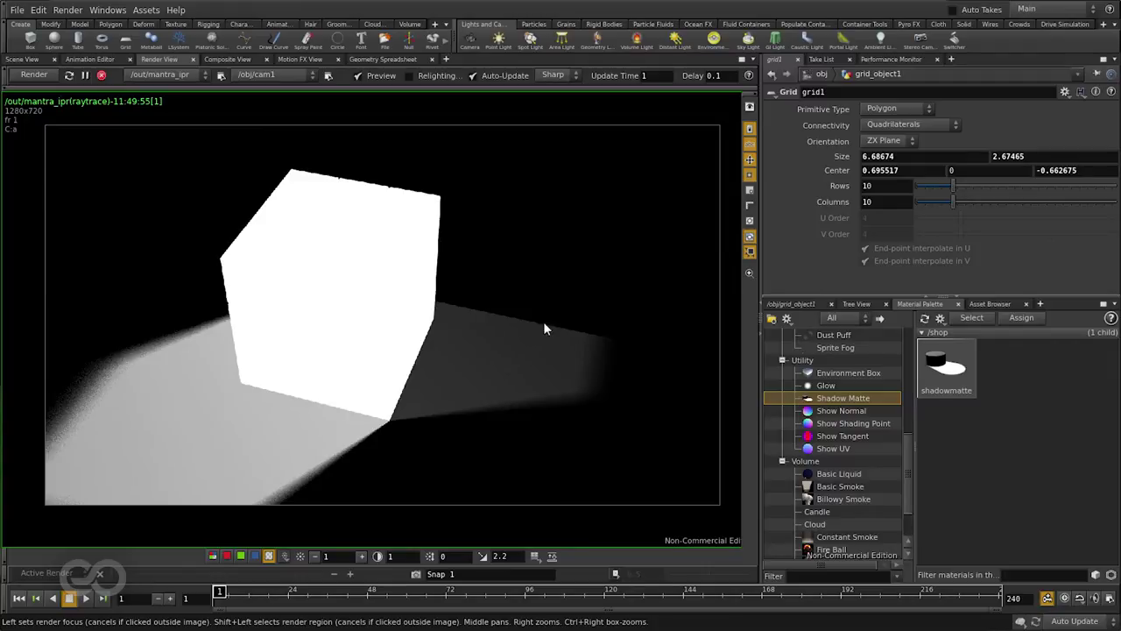
pyautogui.click(212, 556)
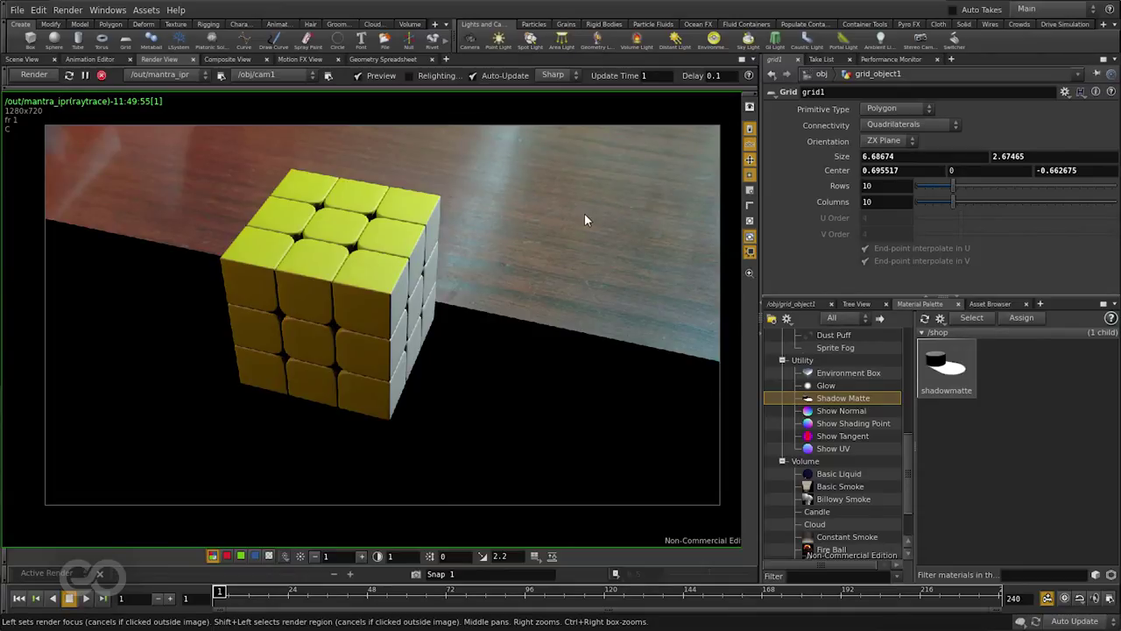
# Disable the background image in the view settings of cam1 and check the updated render.
pyautogui.click(789, 304)
pyautogui.click(817, 320)
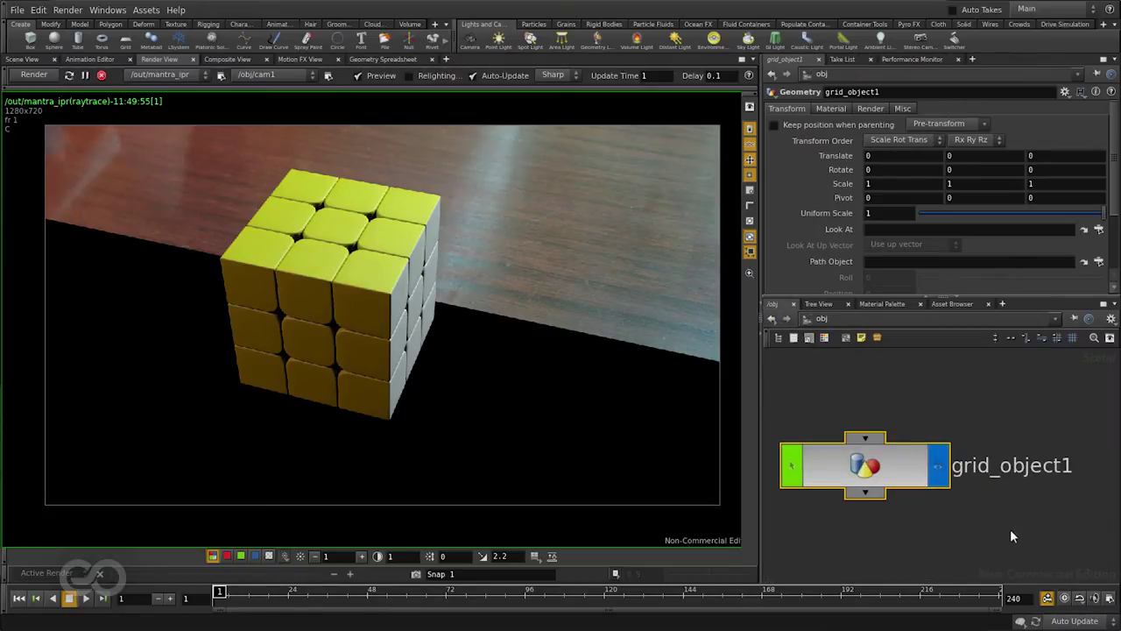
pyautogui.scroll(-5, 1010, 531)
pyautogui.scroll(5, 826, 452)
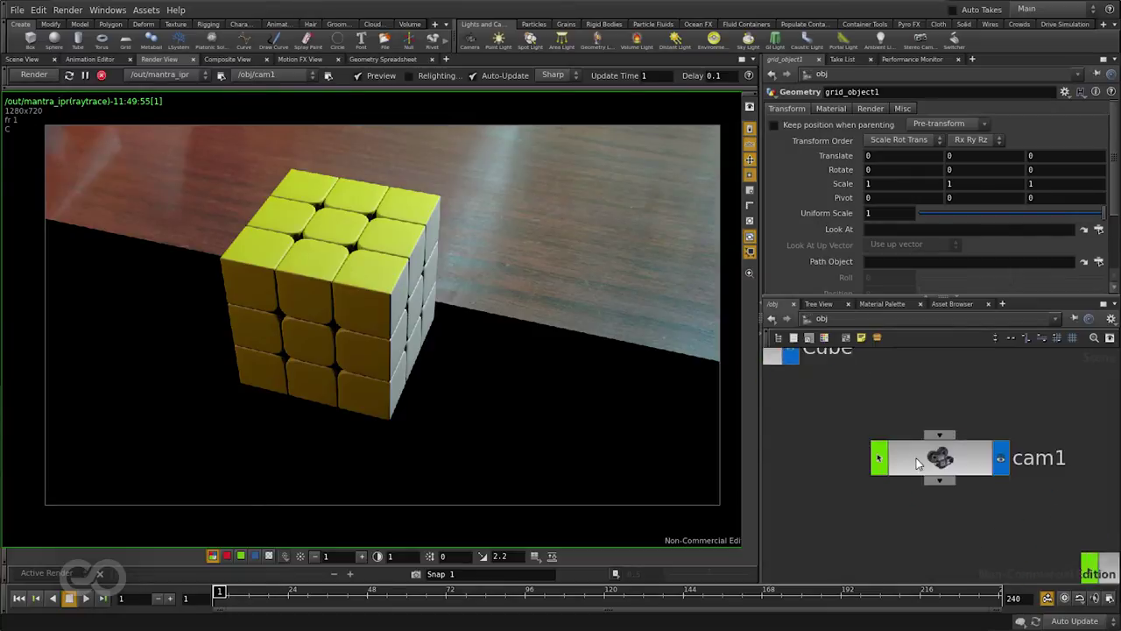
pyautogui.click(959, 462)
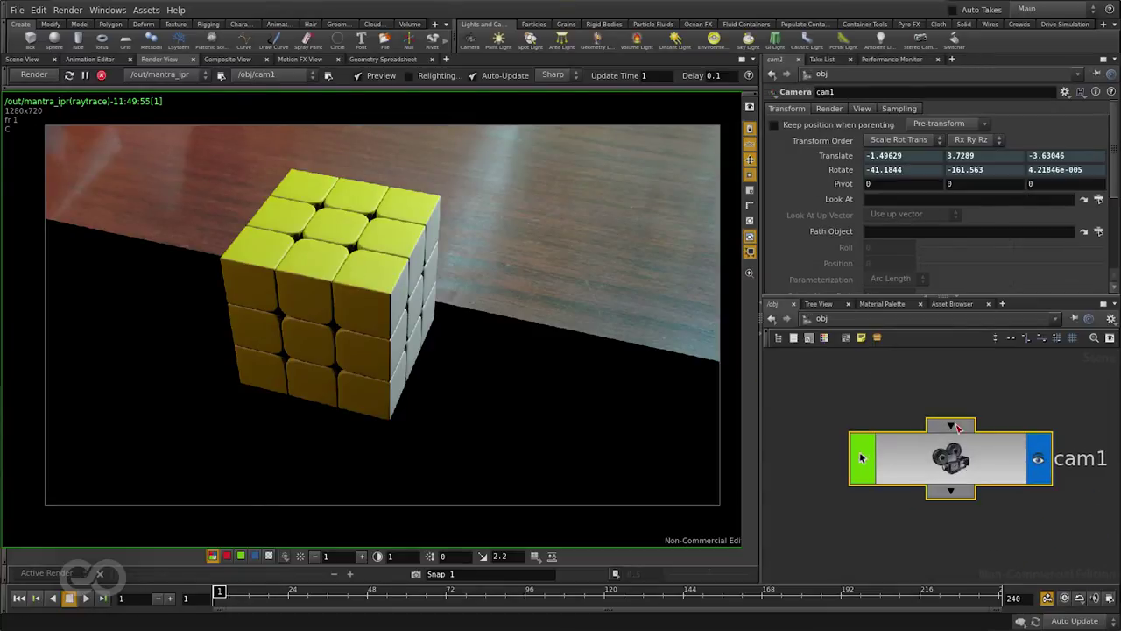
pyautogui.click(858, 107)
pyautogui.scroll(-3, 788, 181)
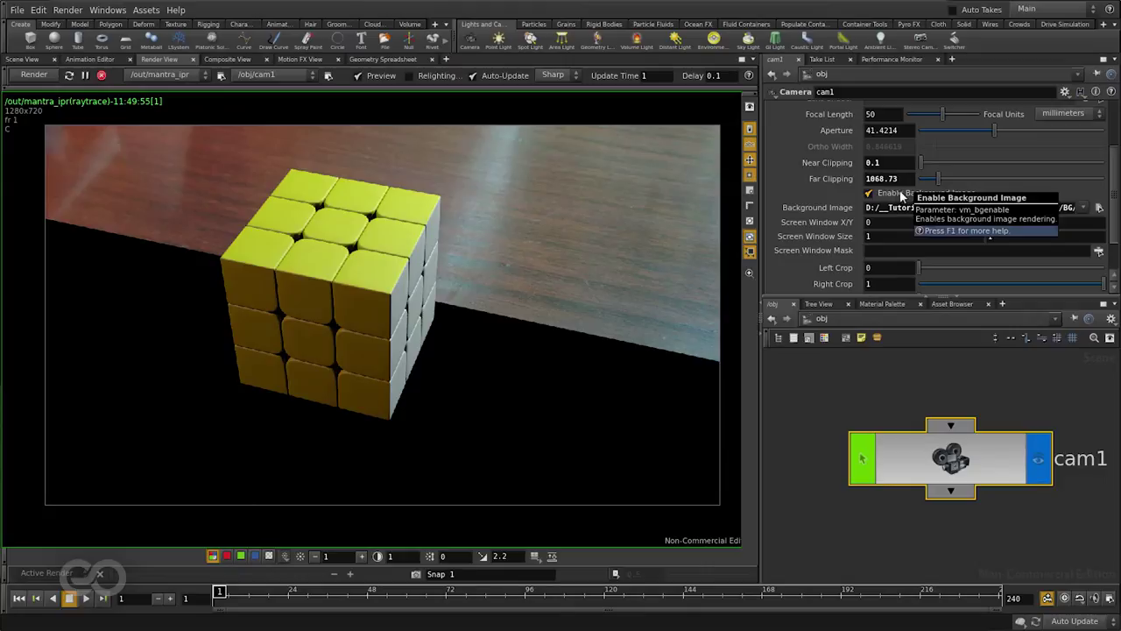
pyautogui.click(22, 59)
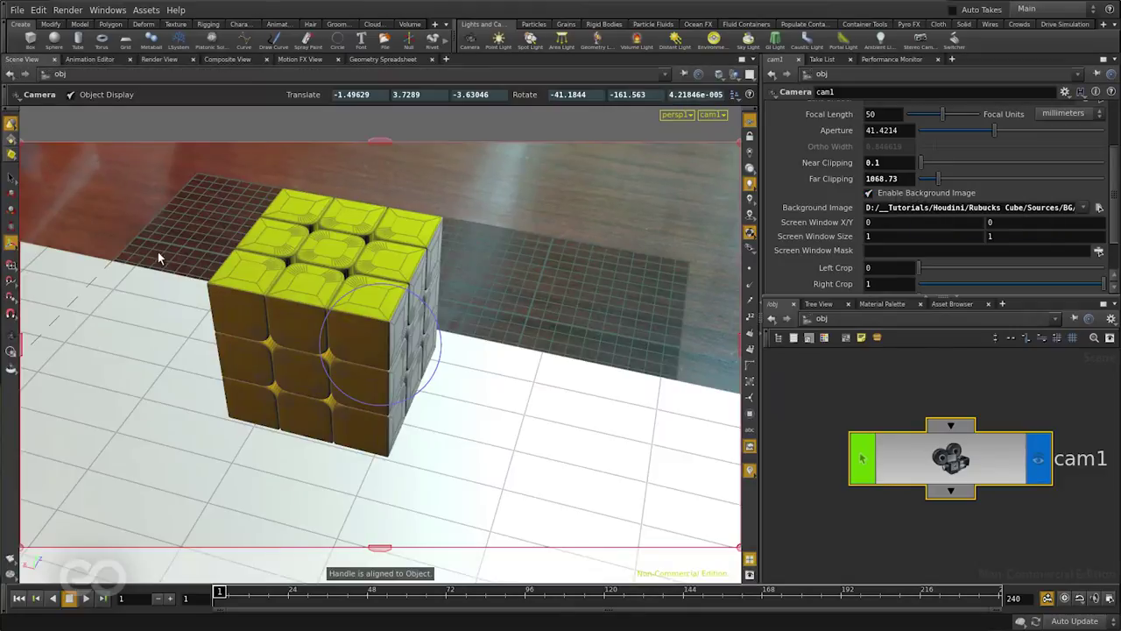
pyautogui.click(869, 194)
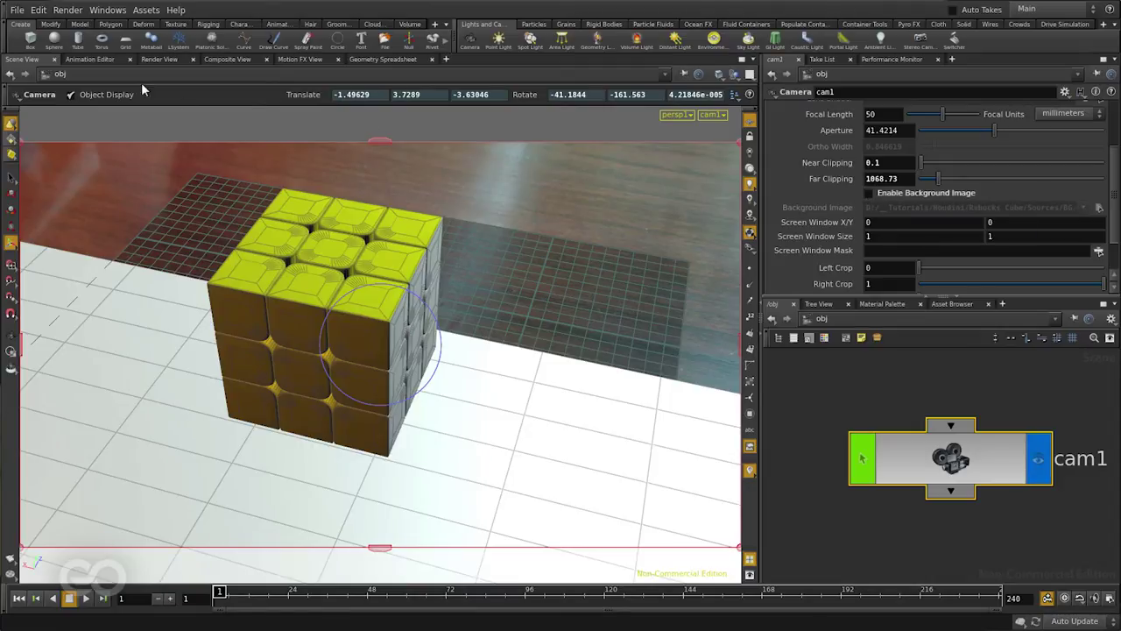
pyautogui.click(145, 60)
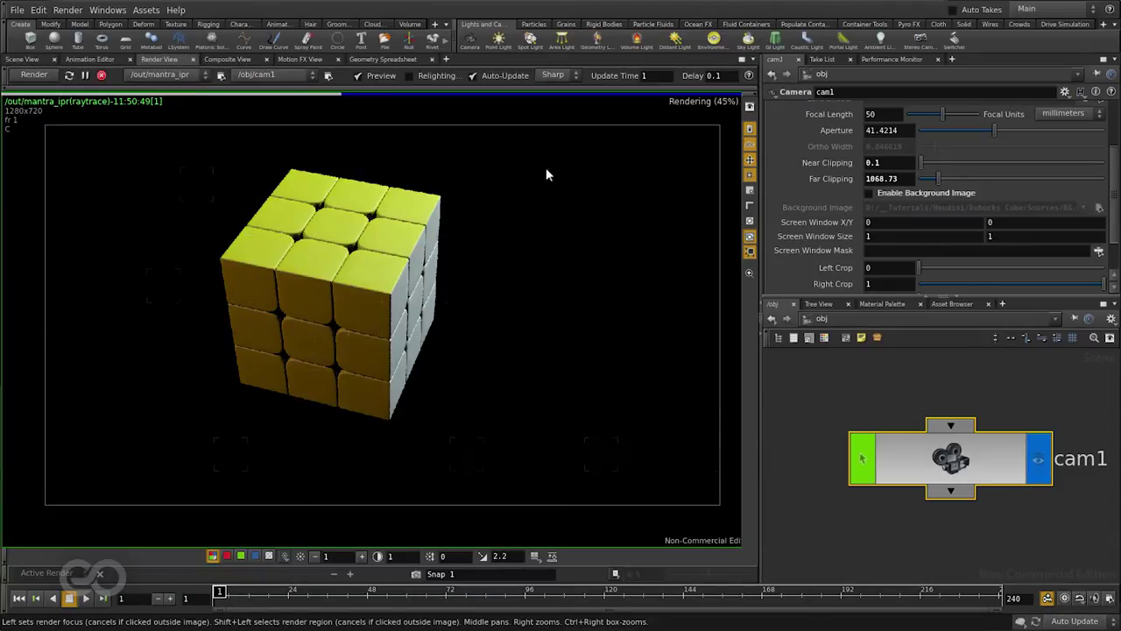
# Toggle cam1's background image on and off again, then inspect the alpha channel of the render.
pyautogui.click(919, 192)
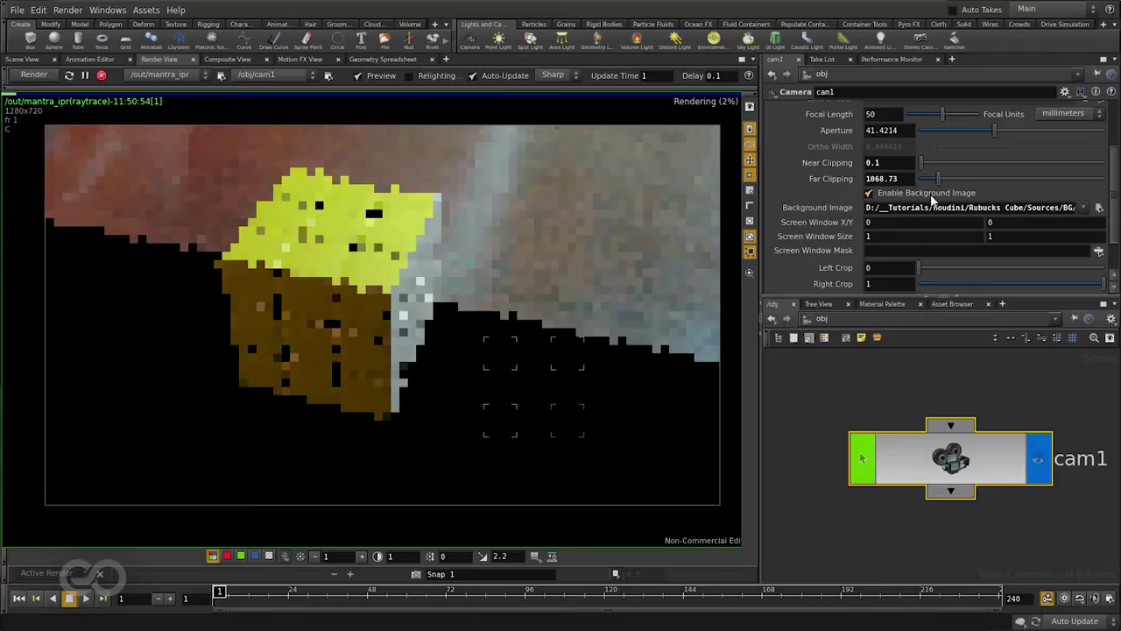
pyautogui.click(931, 196)
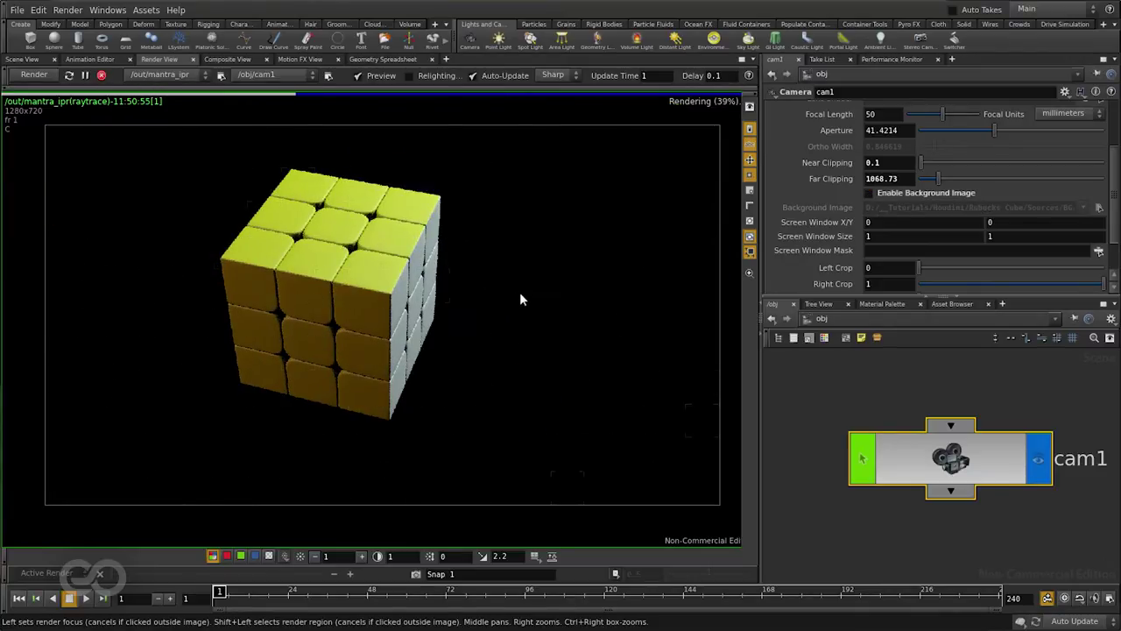
pyautogui.click(35, 58)
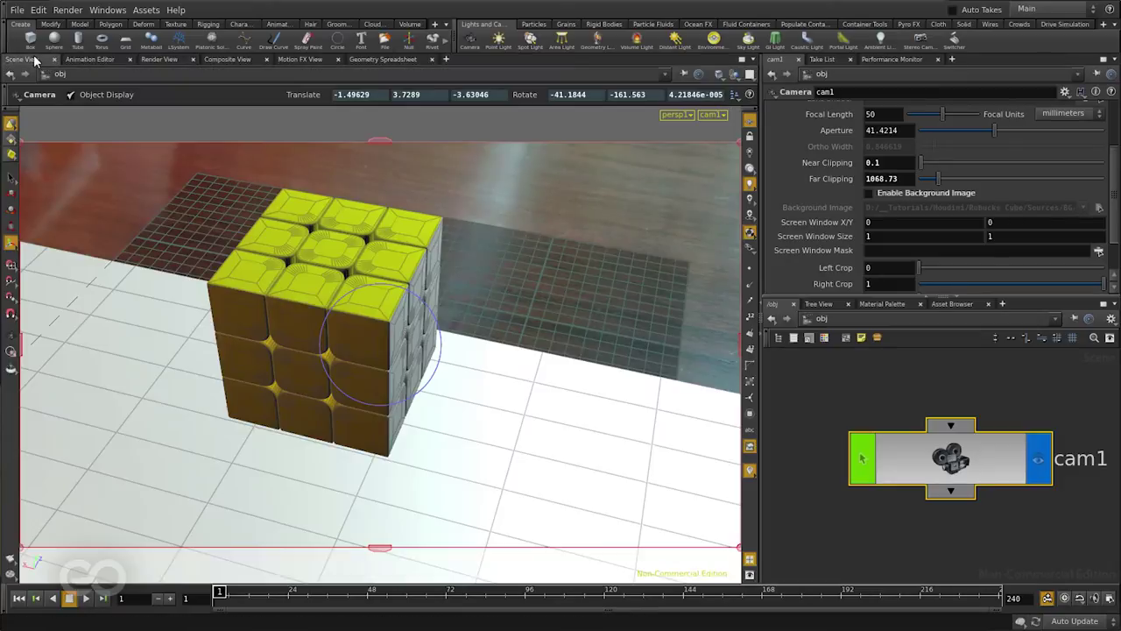
pyautogui.click(172, 60)
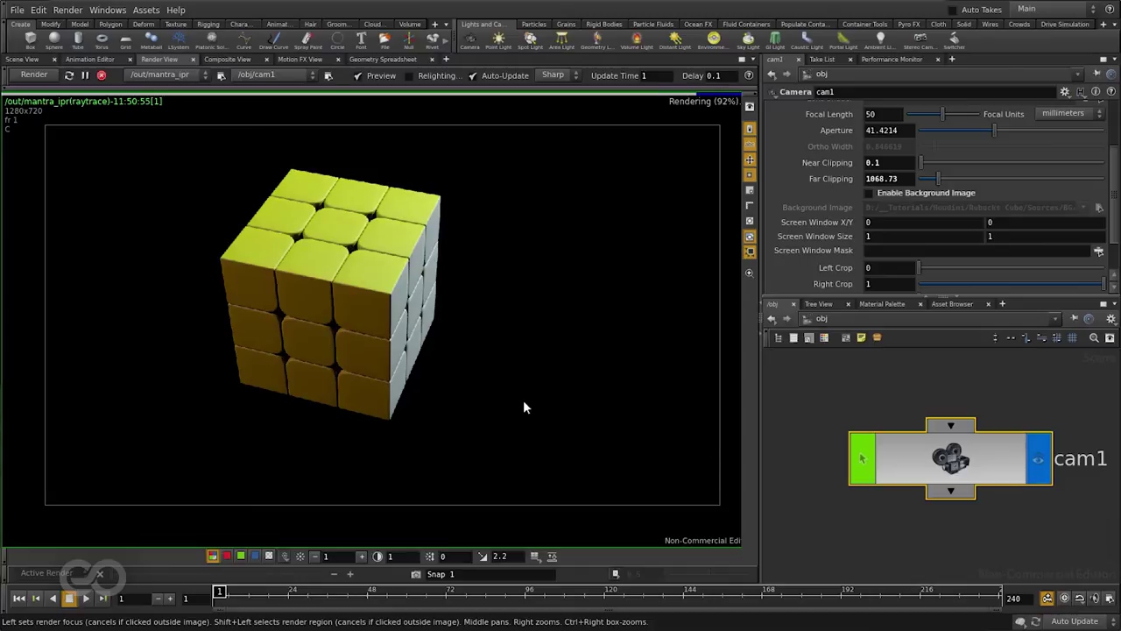
pyautogui.click(267, 555)
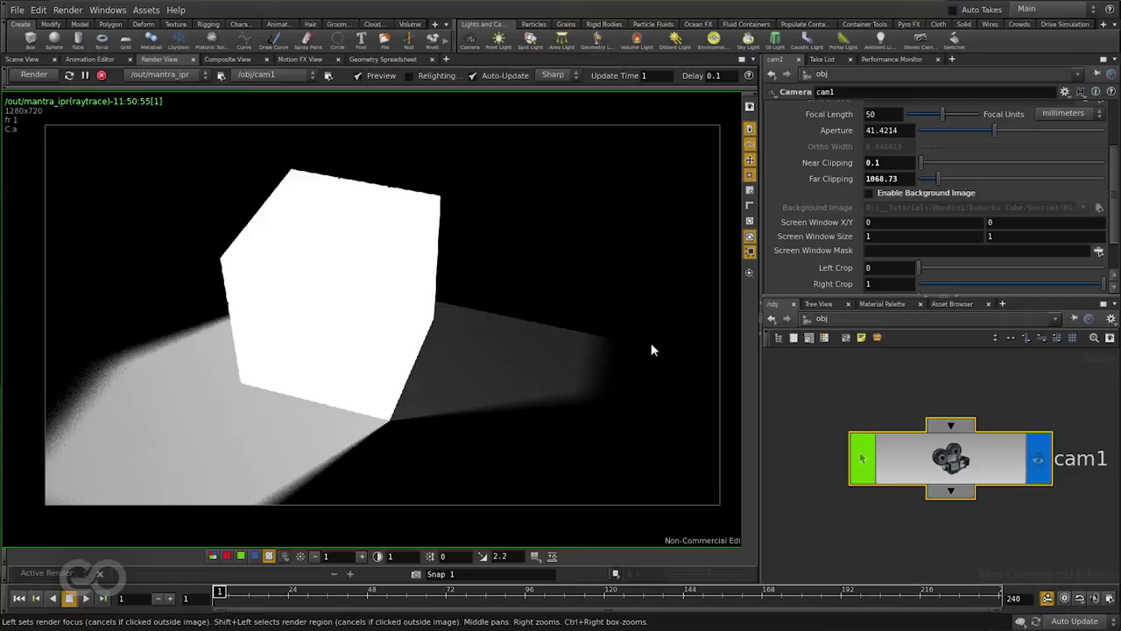
# Extend the far edge of the ground grid behind the cube, bringing its depth to about 7.09.
pyautogui.click(24, 60)
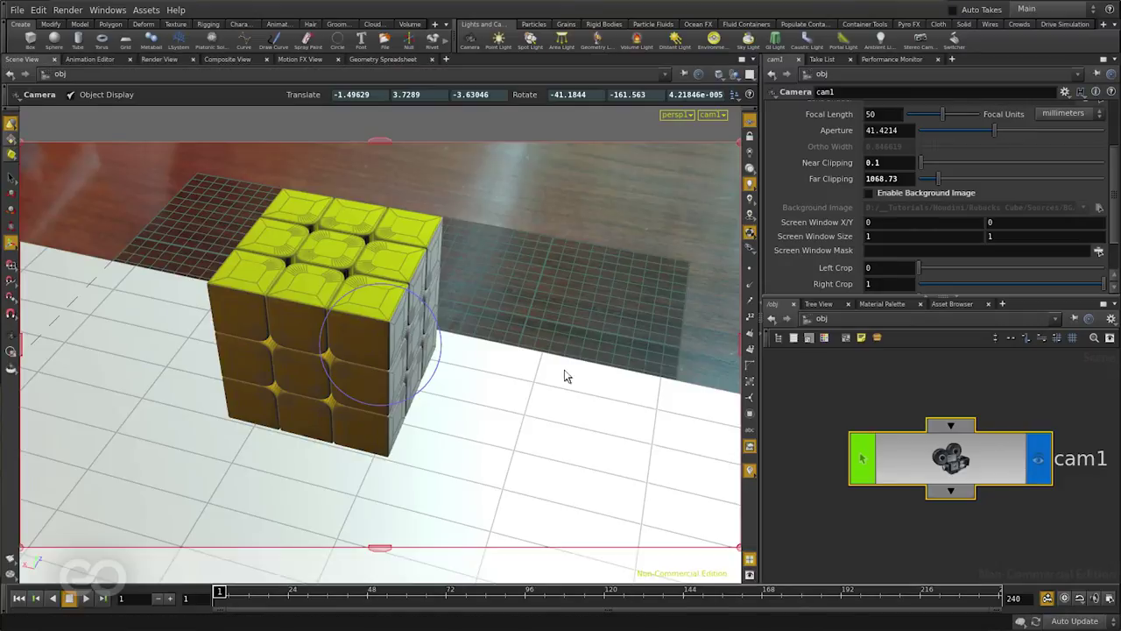
pyautogui.click(667, 445)
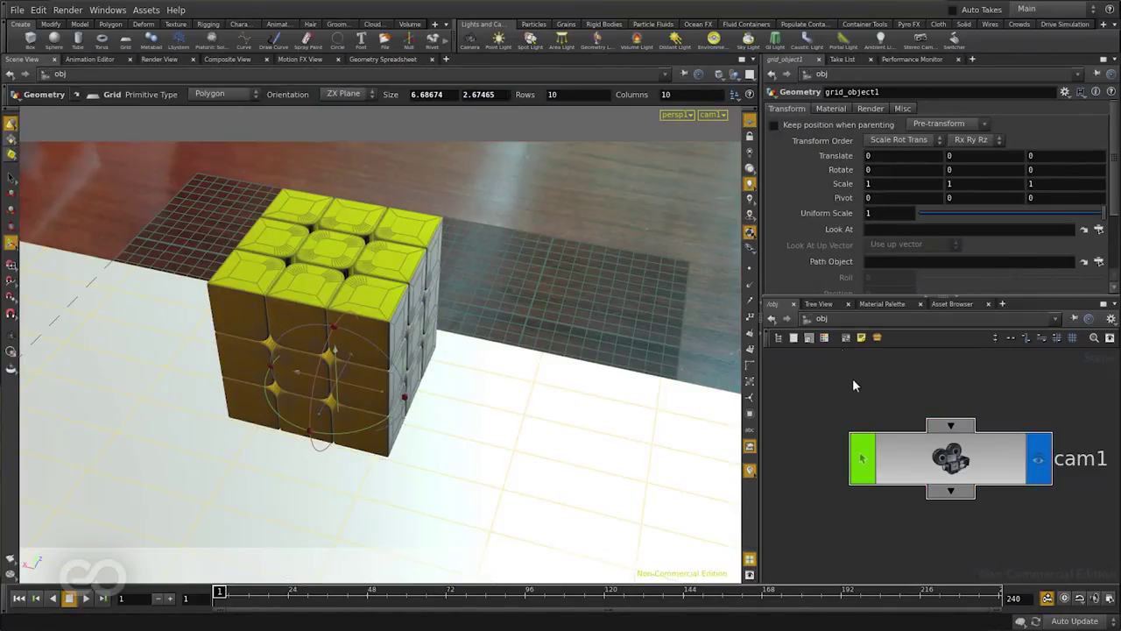
pyautogui.press('f')
pyautogui.doubleClick(1060, 517)
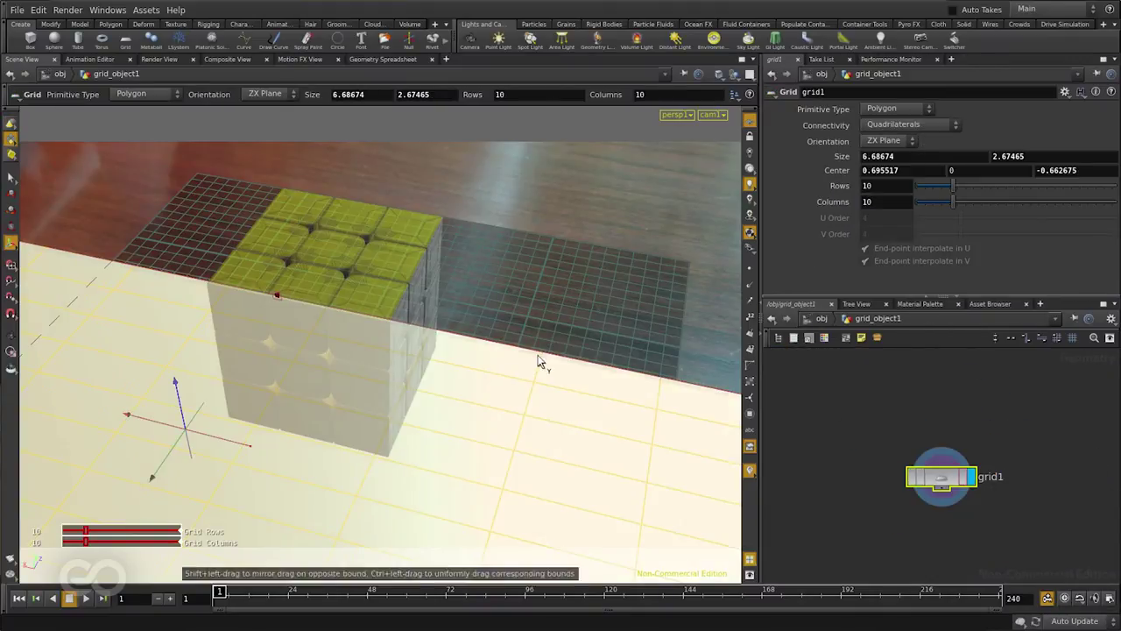
pyautogui.moveTo(656, 185); pyautogui.dragTo(696, 77)
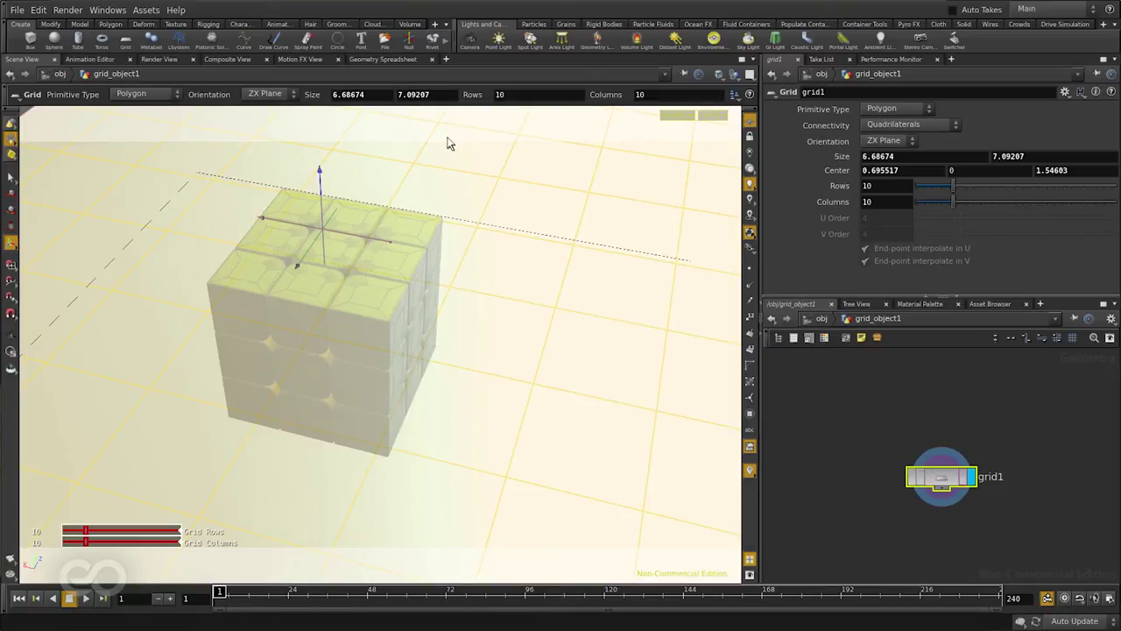
# Set IMG_20150625_120010_2.jpg as the render view's background image and apply the display options.
pyautogui.click(156, 60)
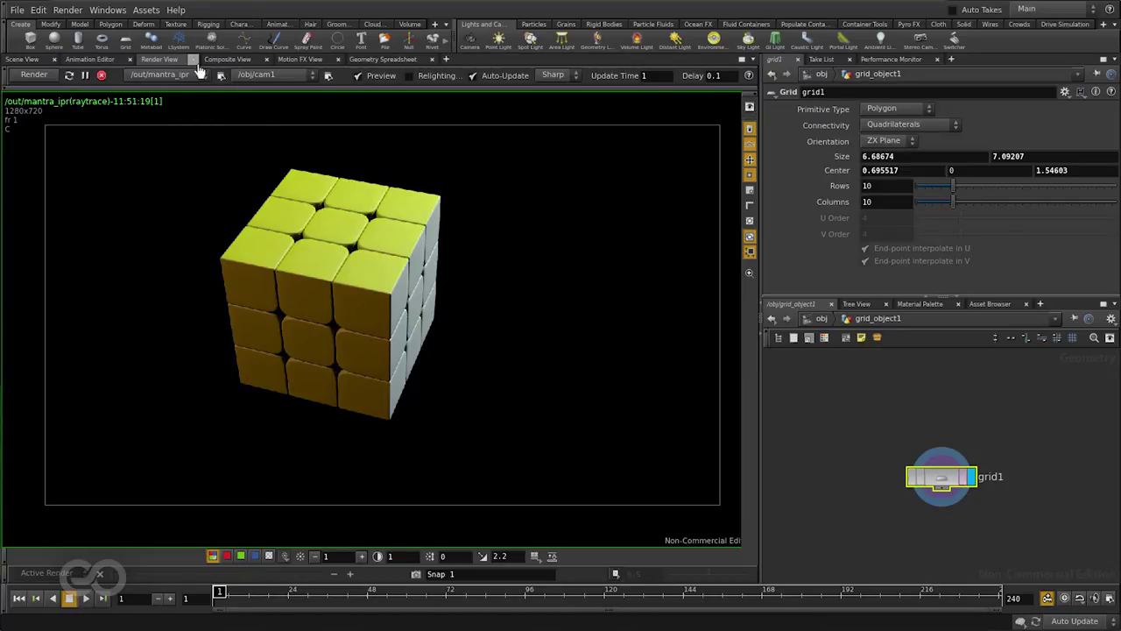
pyautogui.click(750, 107)
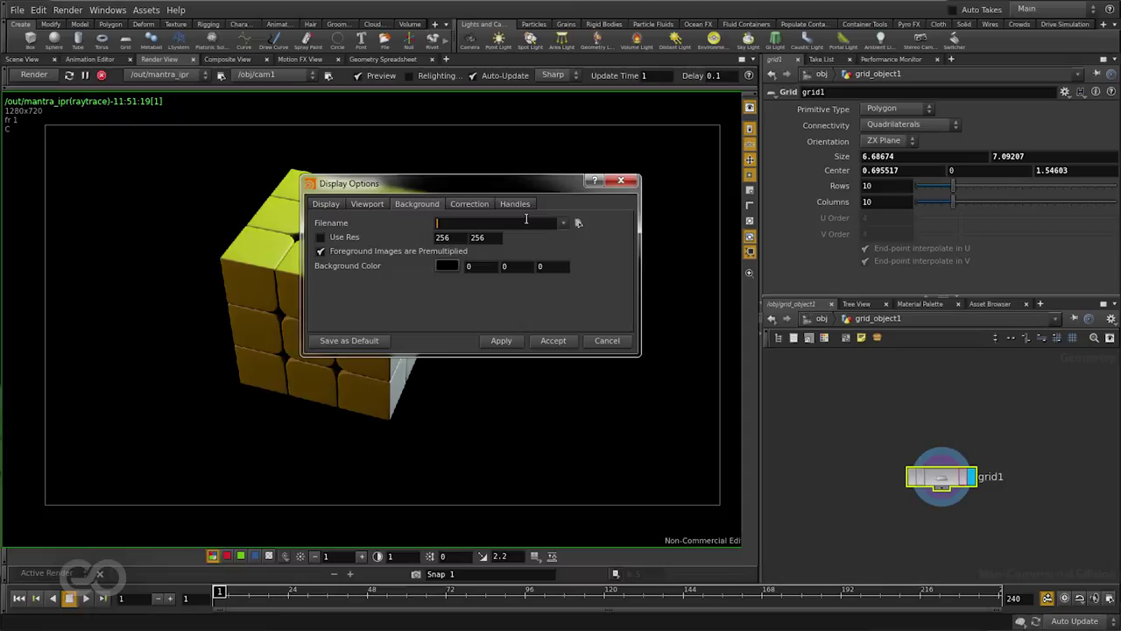
pyautogui.click(578, 223)
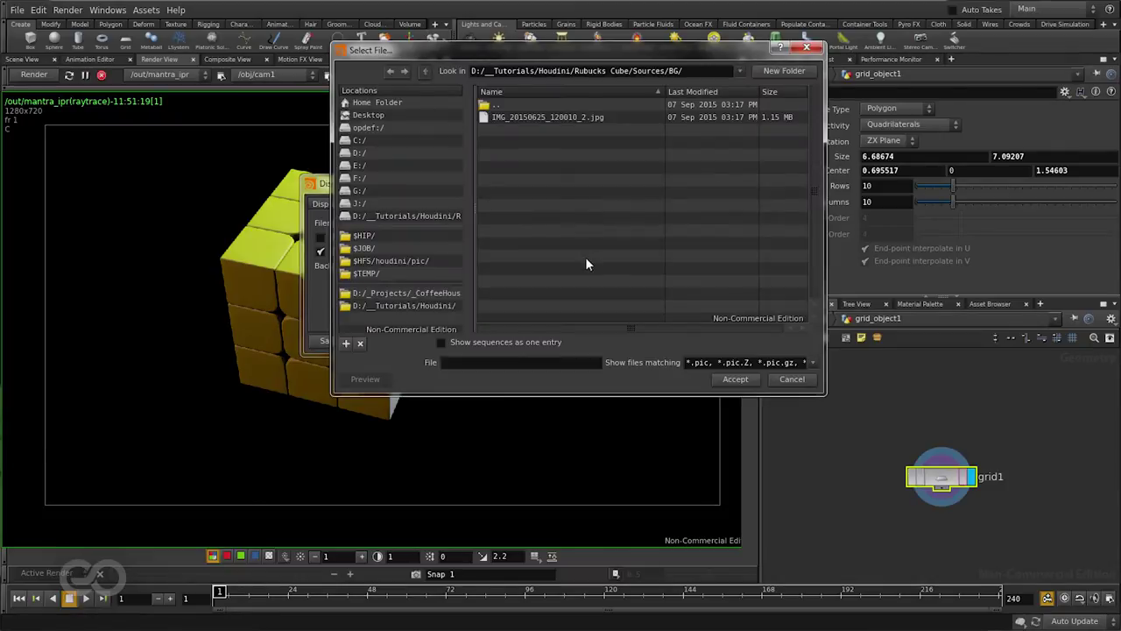
pyautogui.click(570, 116)
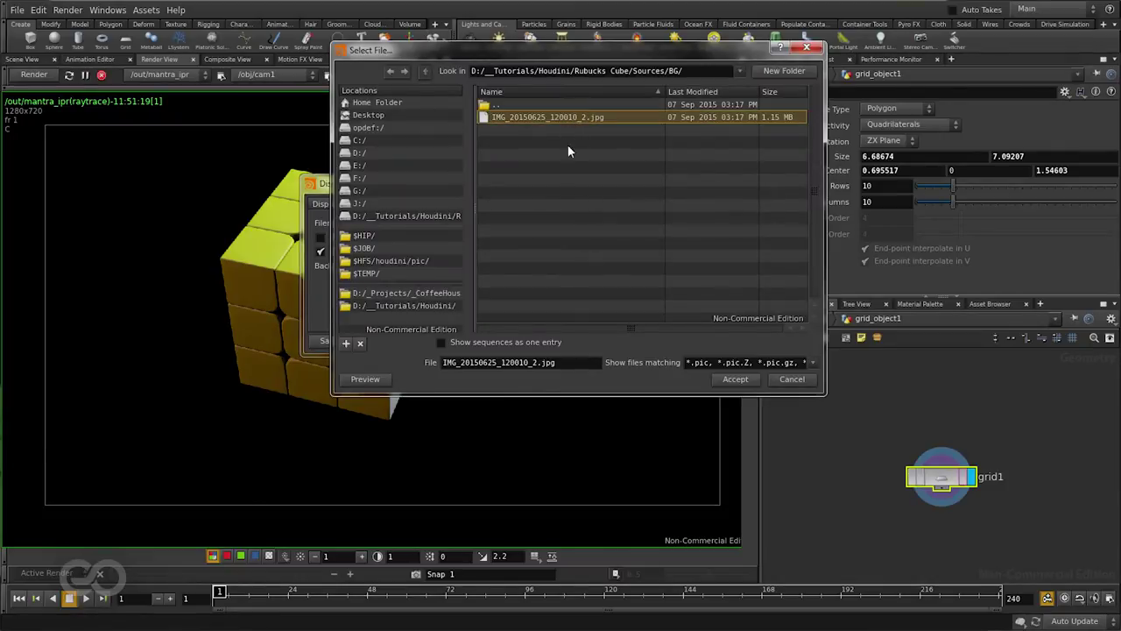
pyautogui.click(725, 378)
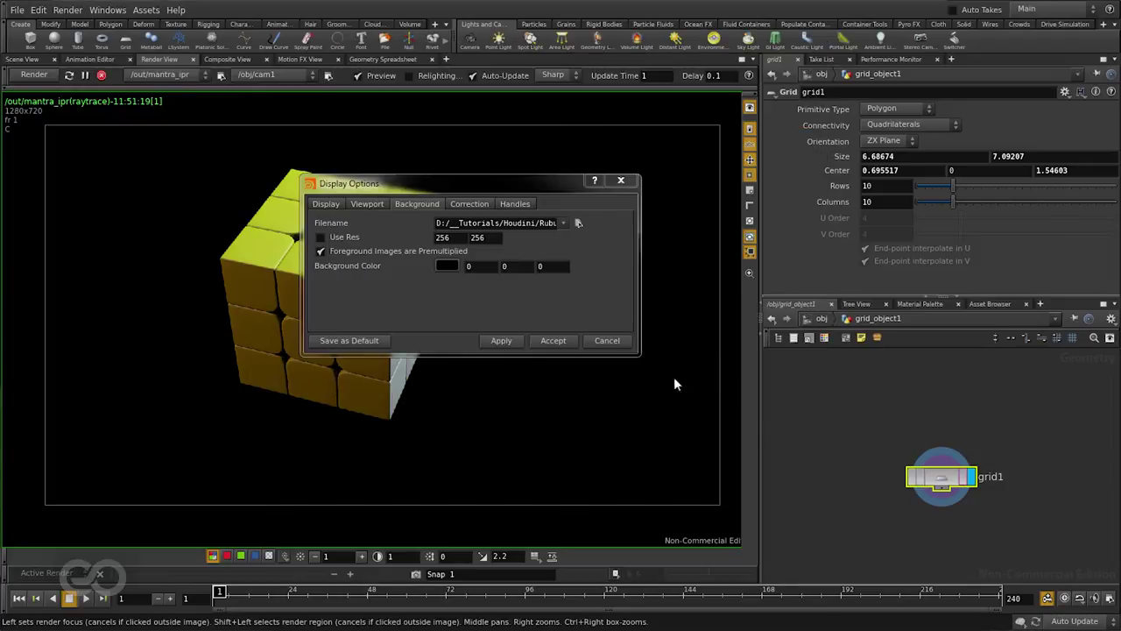
pyautogui.click(503, 341)
pyautogui.click(609, 343)
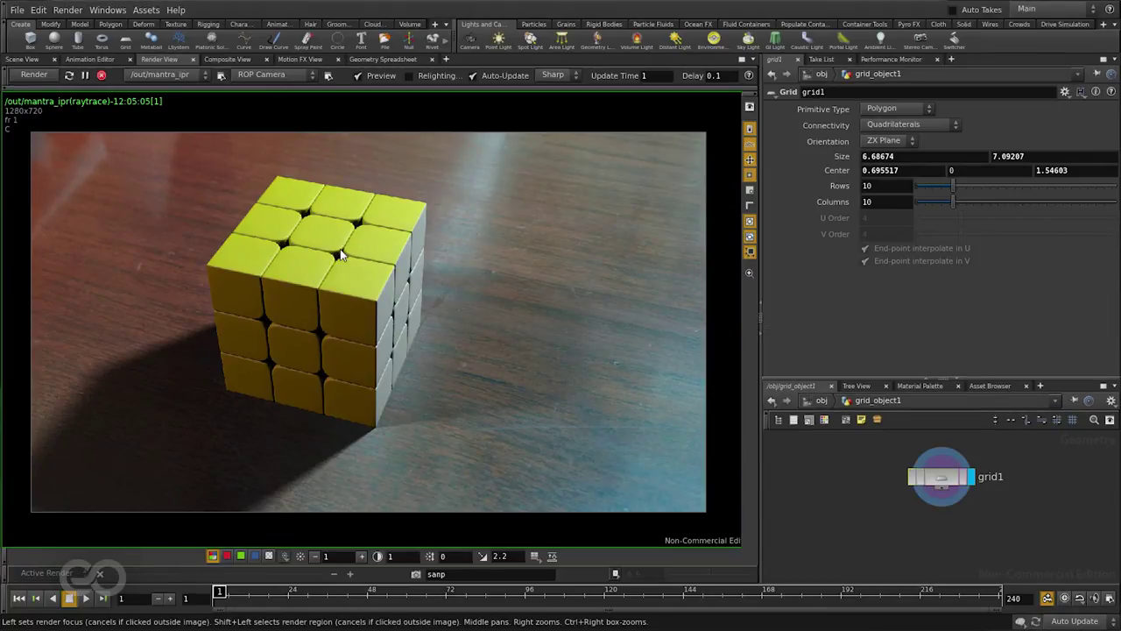
# Examine the composited render up close, checking the cube's top, side and front faces and its shadows on the table.
pyautogui.scroll(5, 337, 254)
pyautogui.scroll(5, 335, 253)
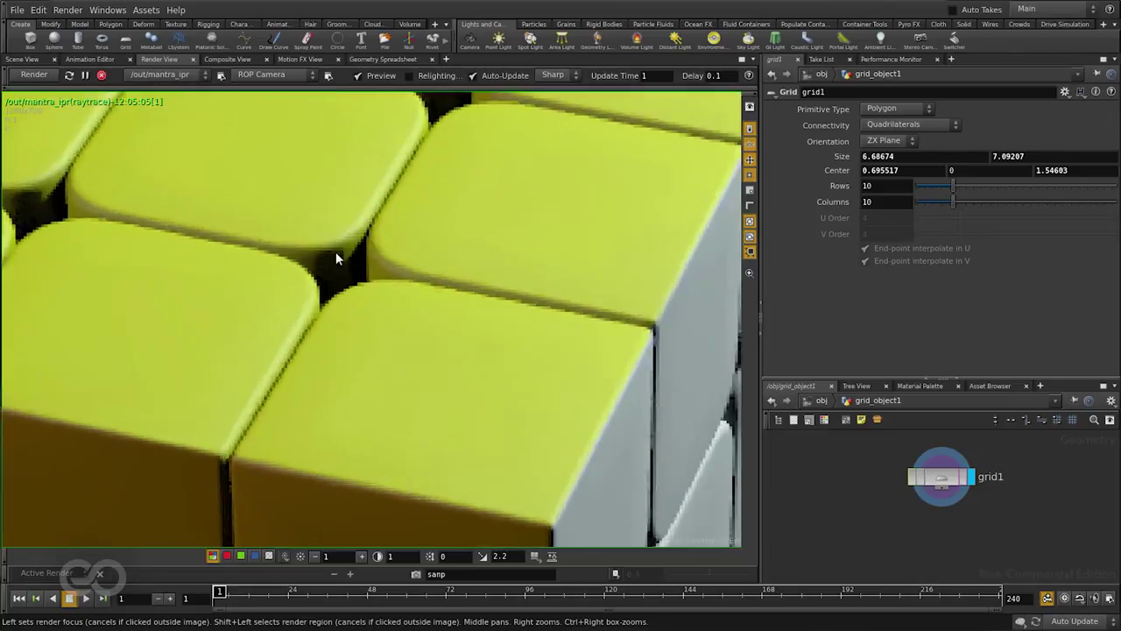
pyautogui.scroll(-6, 308, 312)
pyautogui.scroll(4, 501, 313)
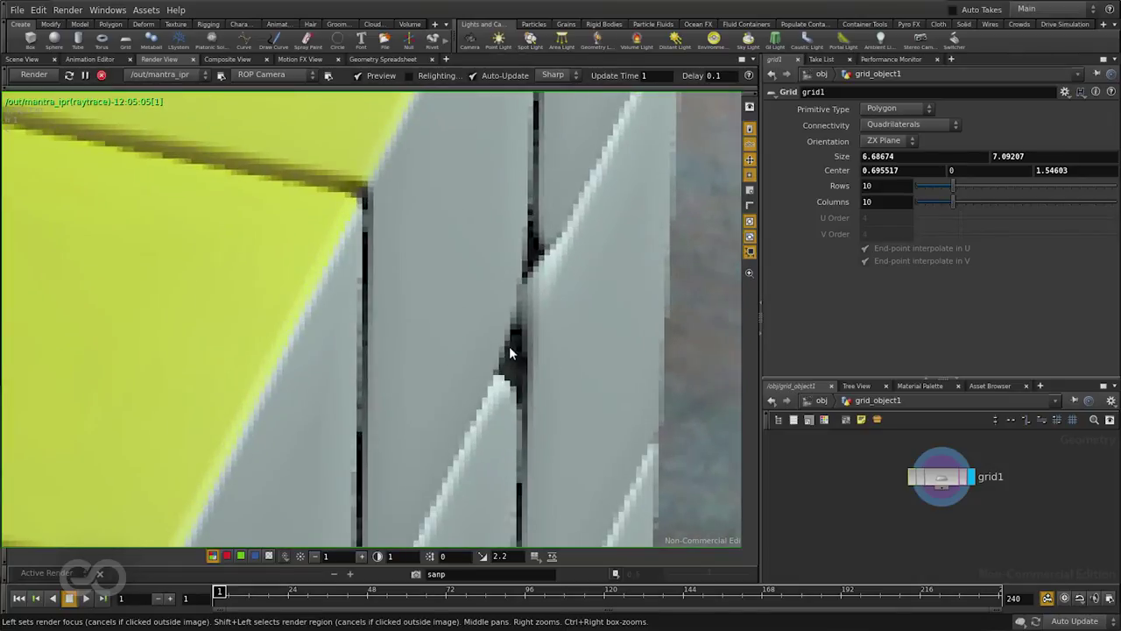
pyautogui.scroll(-6, 588, 266)
pyautogui.scroll(4, 354, 426)
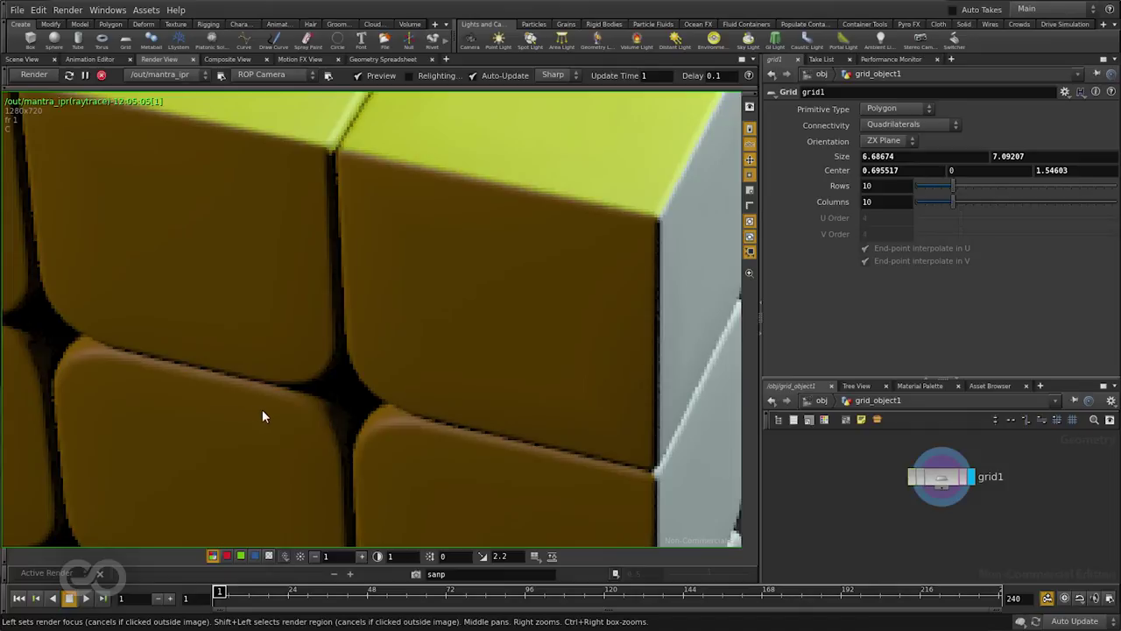
pyautogui.scroll(-7, 327, 386)
pyautogui.scroll(-2, 255, 357)
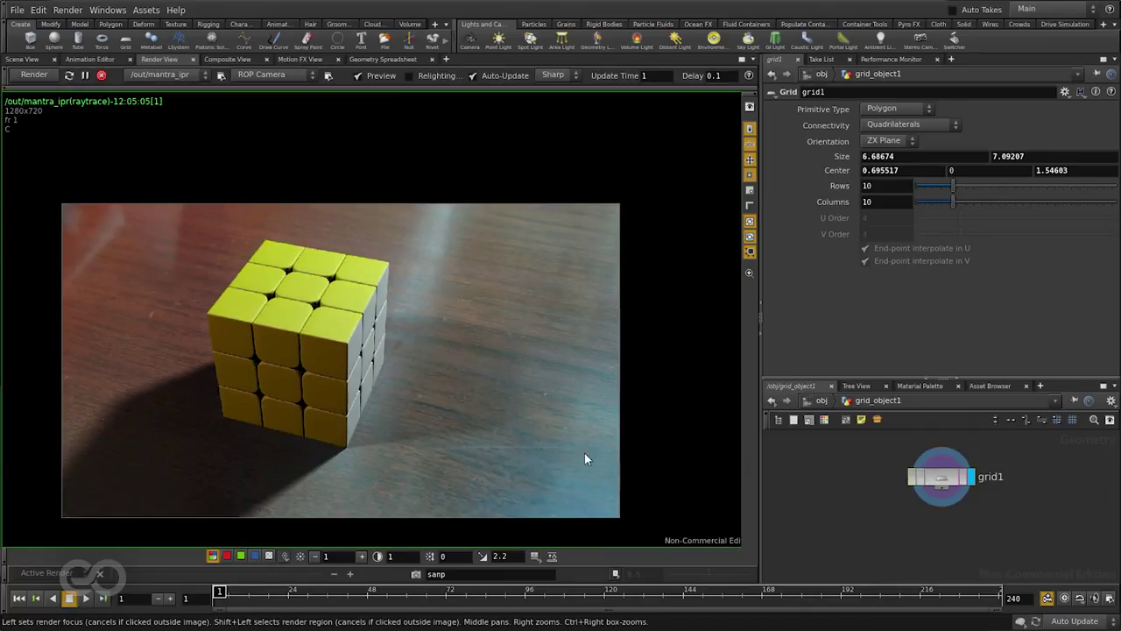
pyautogui.scroll(1, 362, 271)
pyautogui.scroll(5, 145, 289)
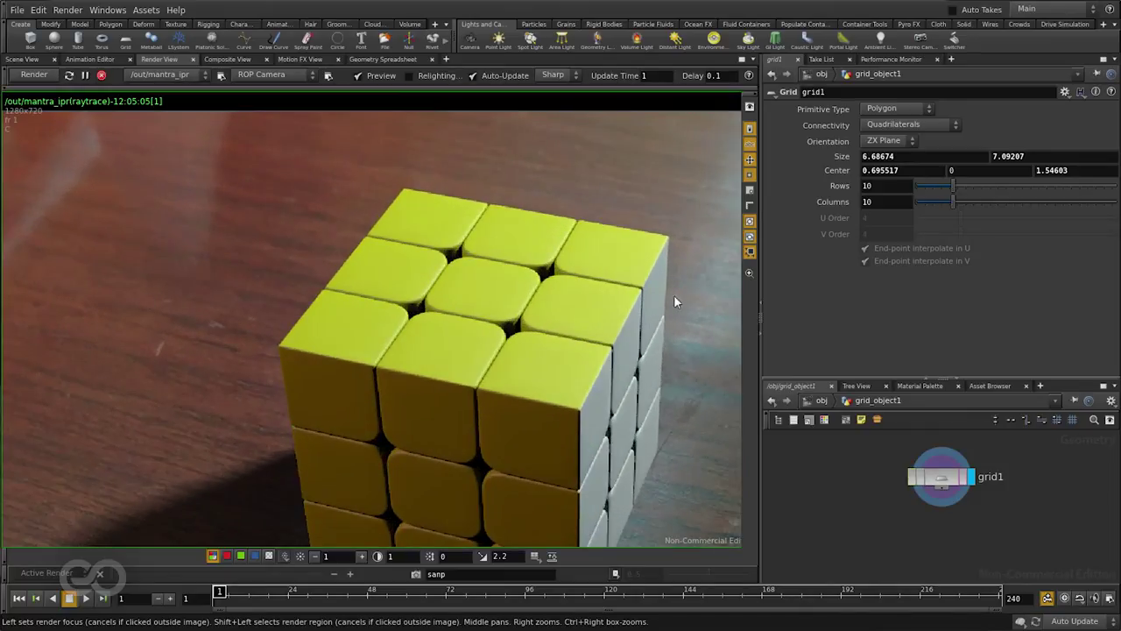
pyautogui.scroll(-4, 413, 343)
pyautogui.scroll(5, 375, 310)
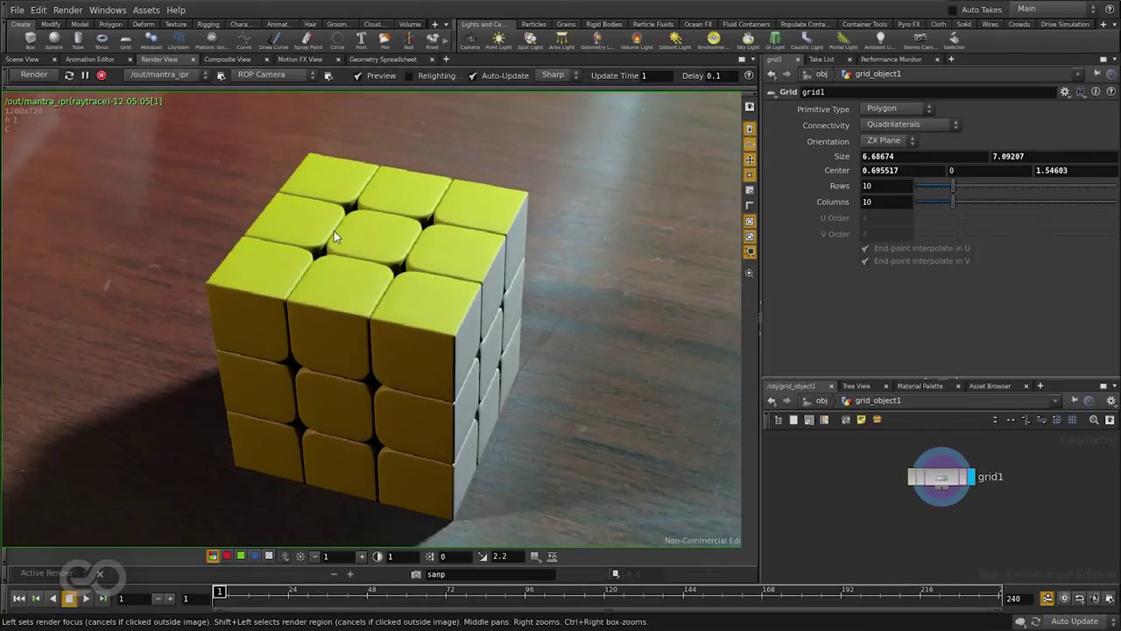
pyautogui.scroll(2, 429, 407)
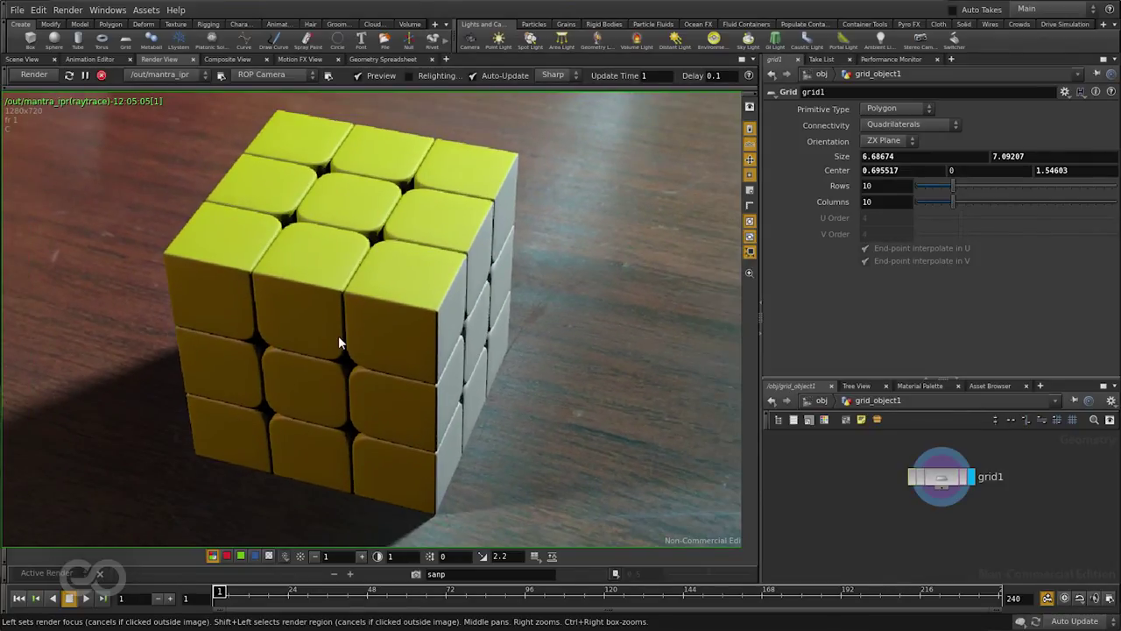
pyautogui.scroll(-2, 338, 335)
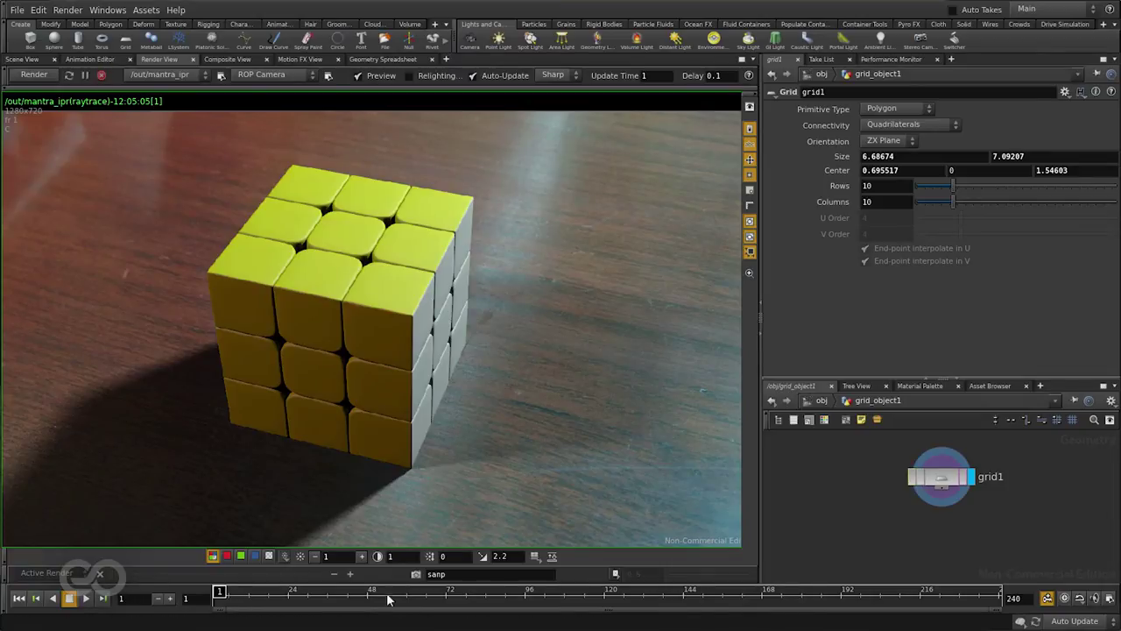
# Take a snapshot of the current render named ipr2.
pyautogui.doubleClick(461, 573)
pyautogui.write('ipr2')
pyautogui.click(416, 574)
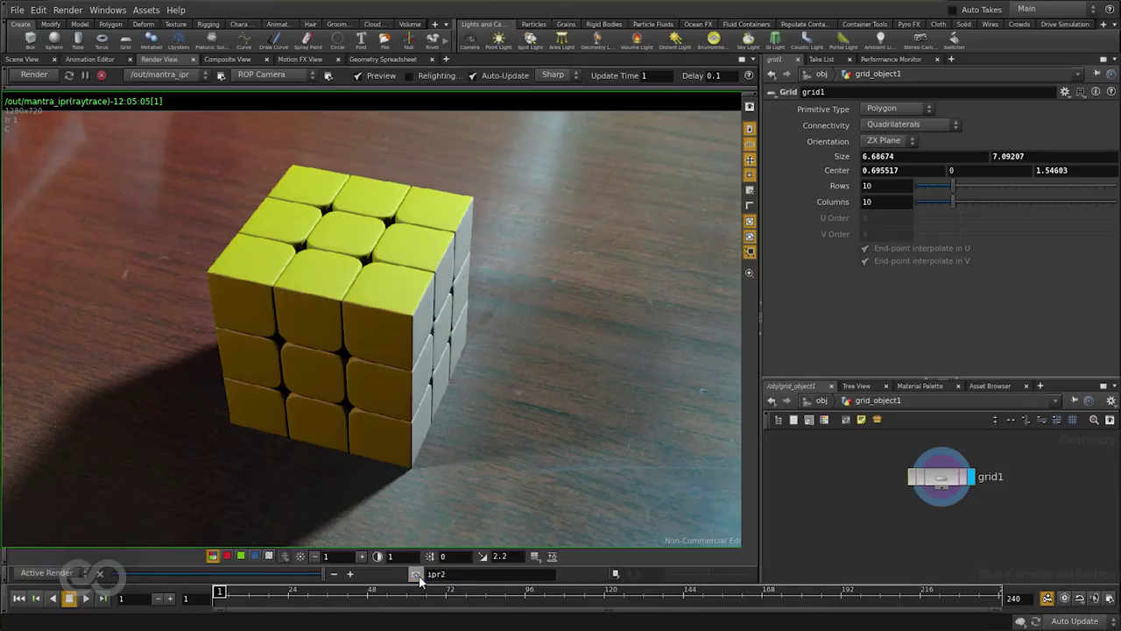
# Add an environment light to the scene and inspect its placement around the cube and ground grid.
pyautogui.click(26, 59)
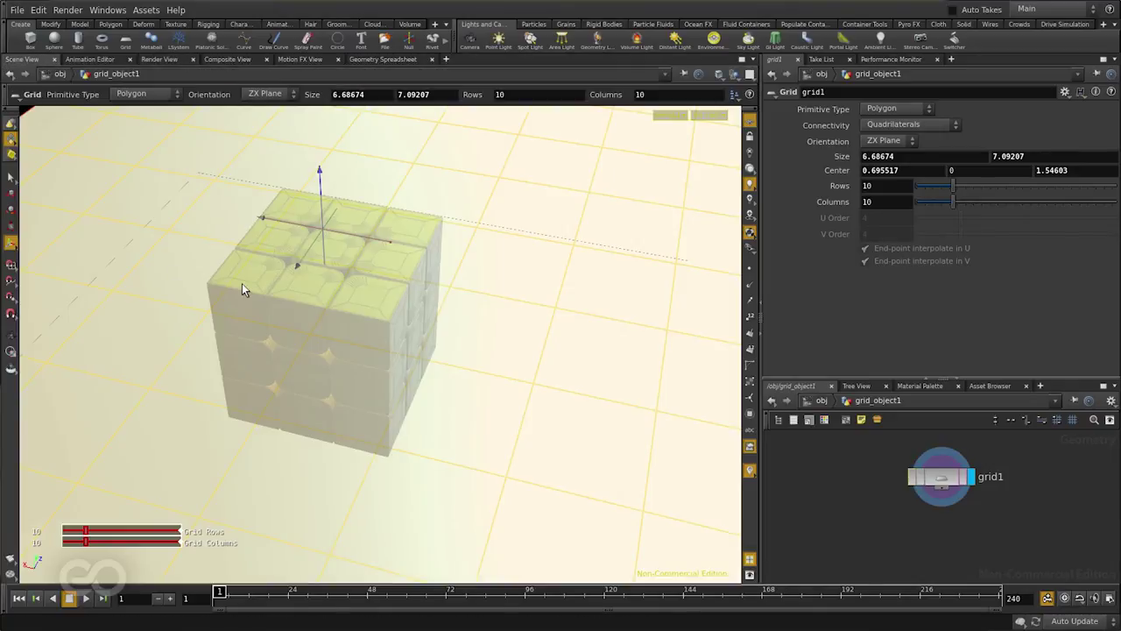
pyautogui.click(713, 40)
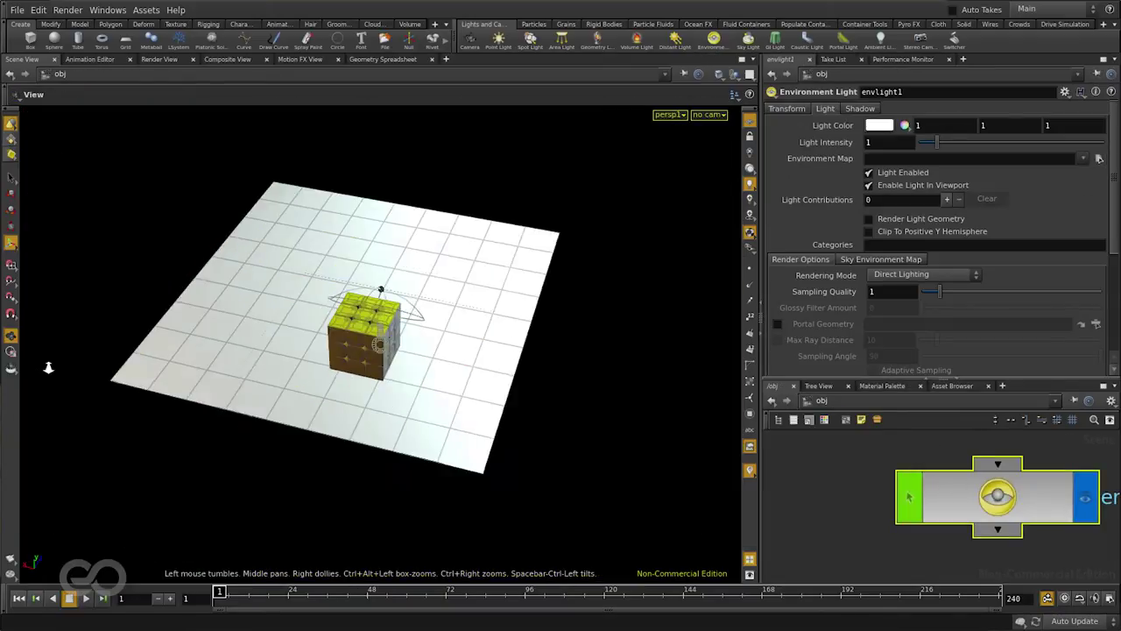
pyautogui.moveTo(48, 367); pyautogui.dragTo(621, 331)
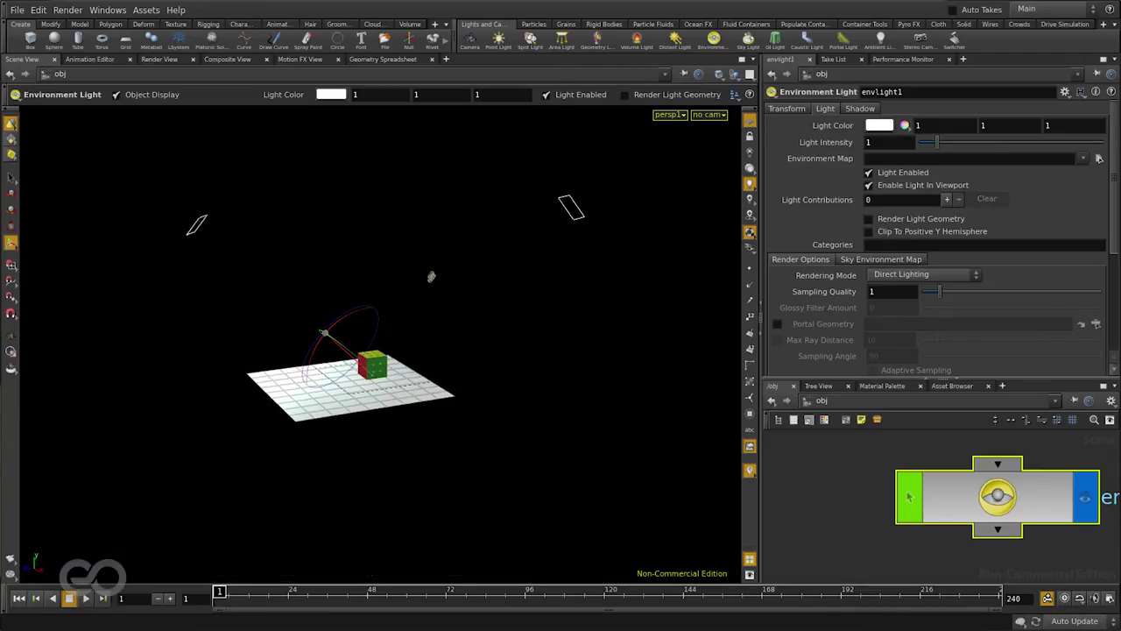
pyautogui.press('Escape')
pyautogui.moveTo(546, 420); pyautogui.dragTo(182, 400)
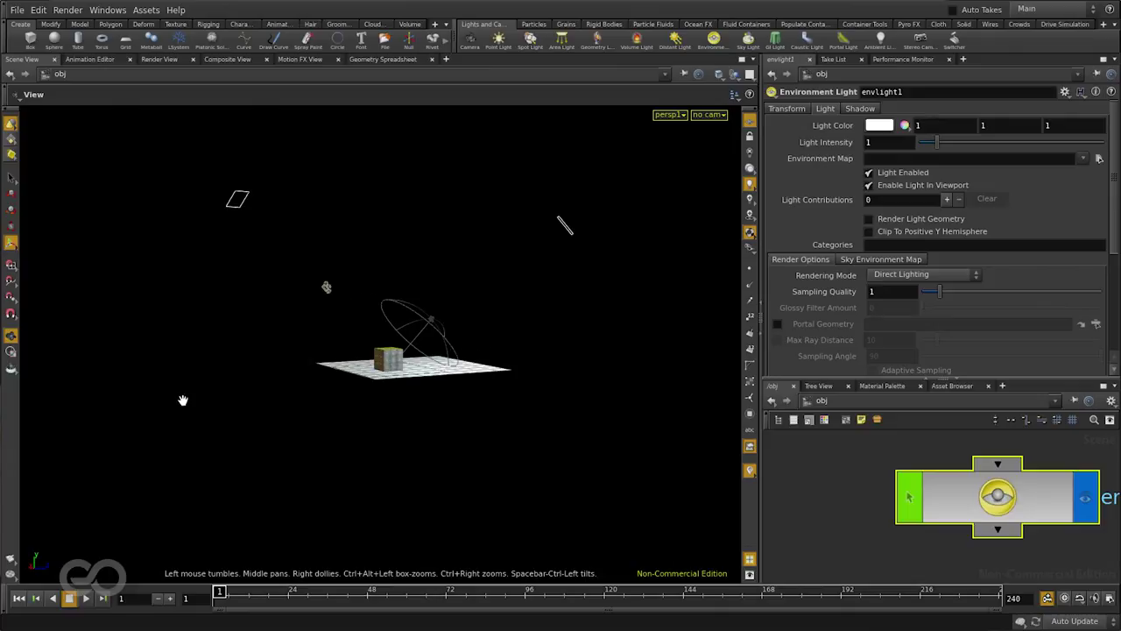
pyautogui.scroll(5, 250, 415)
pyautogui.moveTo(688, 426); pyautogui.dragTo(314, 452)
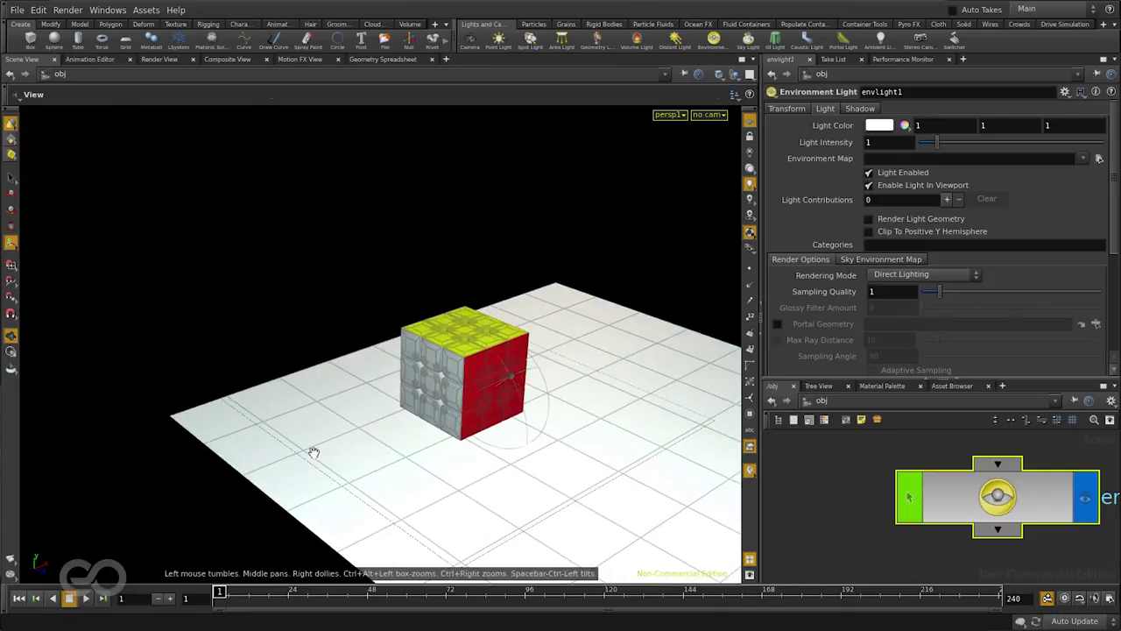
pyautogui.press('Return')
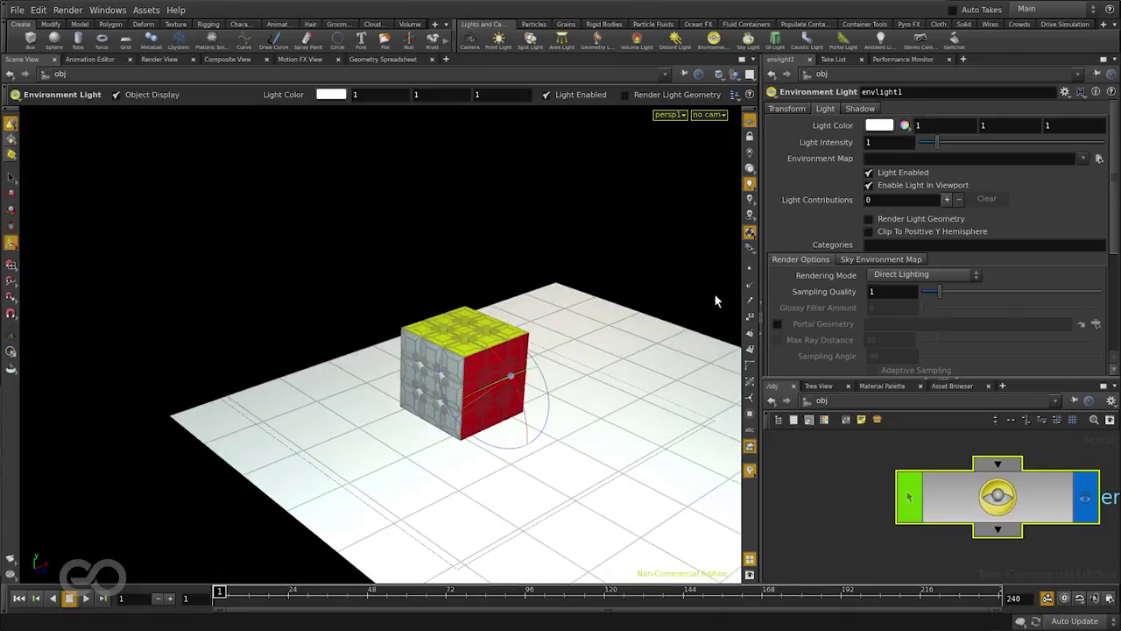
# Clip the environment light to the positive Y hemisphere and restart the render.
pyautogui.click(868, 231)
pyautogui.click(159, 60)
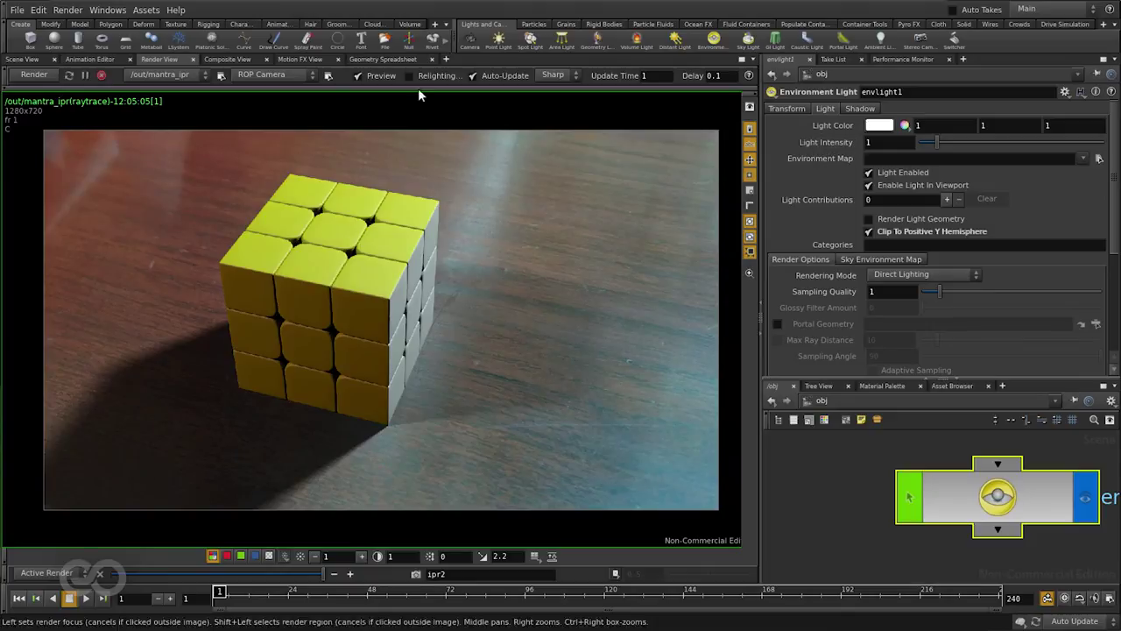
pyautogui.click(34, 75)
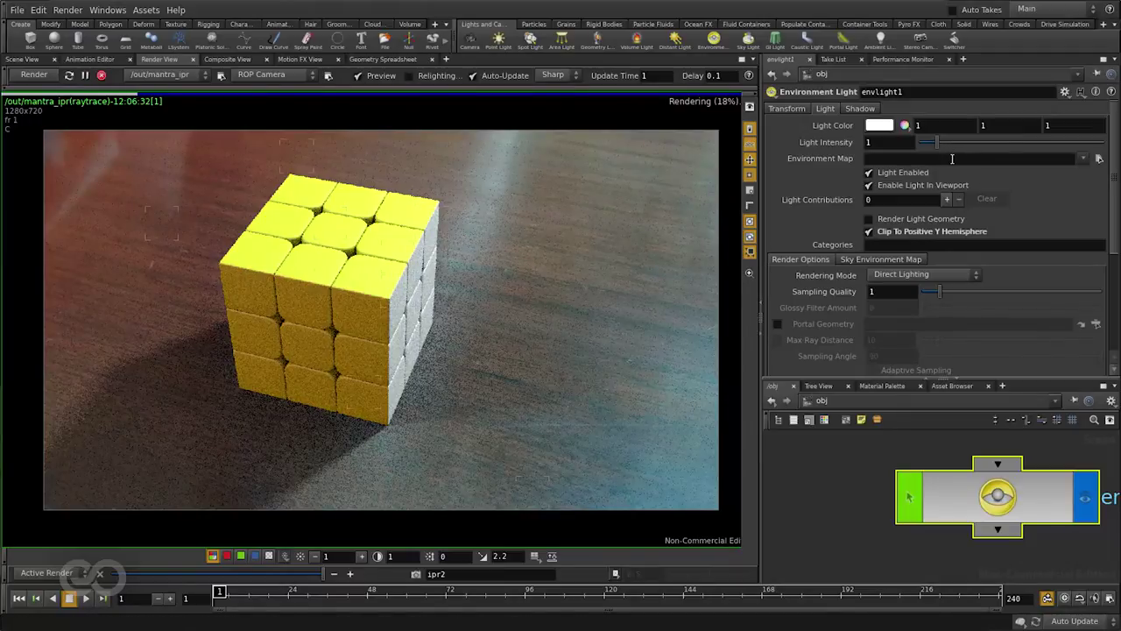
# Warm the environment light's color slightly by setting green to 0.963 and blue to 0.917.
pyautogui.click(904, 127)
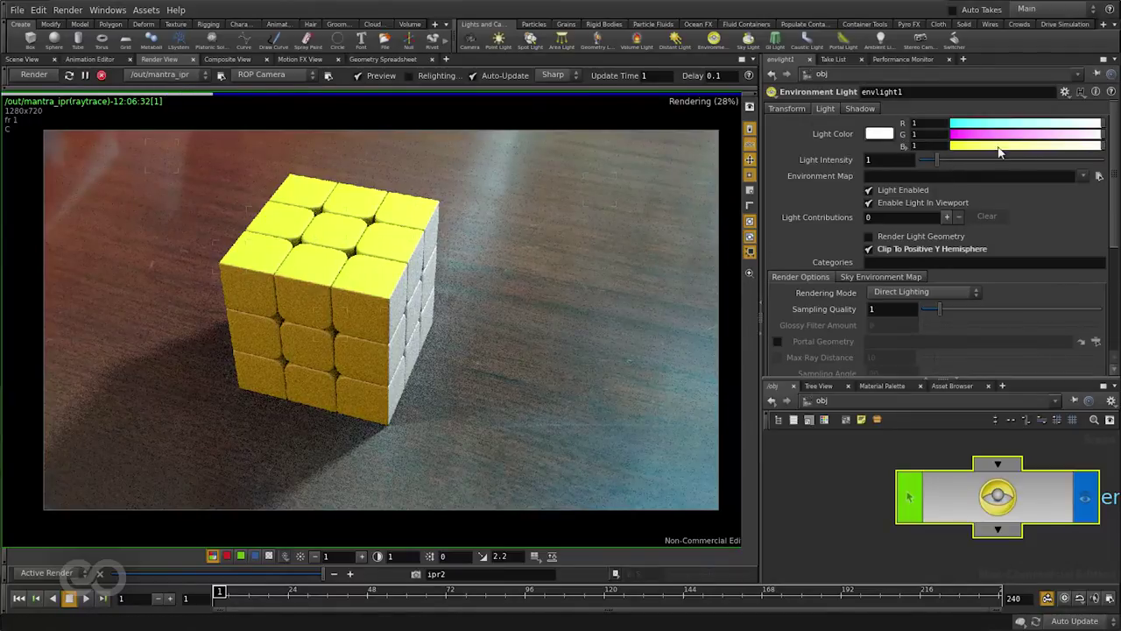
pyautogui.moveTo(1100, 136); pyautogui.dragTo(1090, 146)
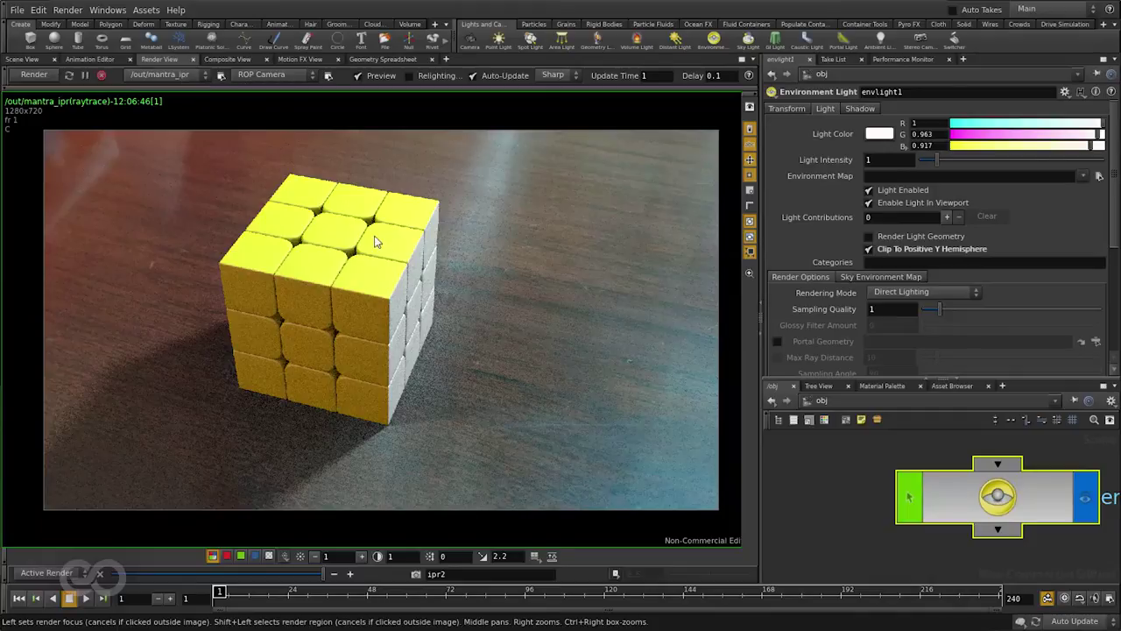
# Delete the mantra_ipr render node from the out network.
pyautogui.click(810, 400)
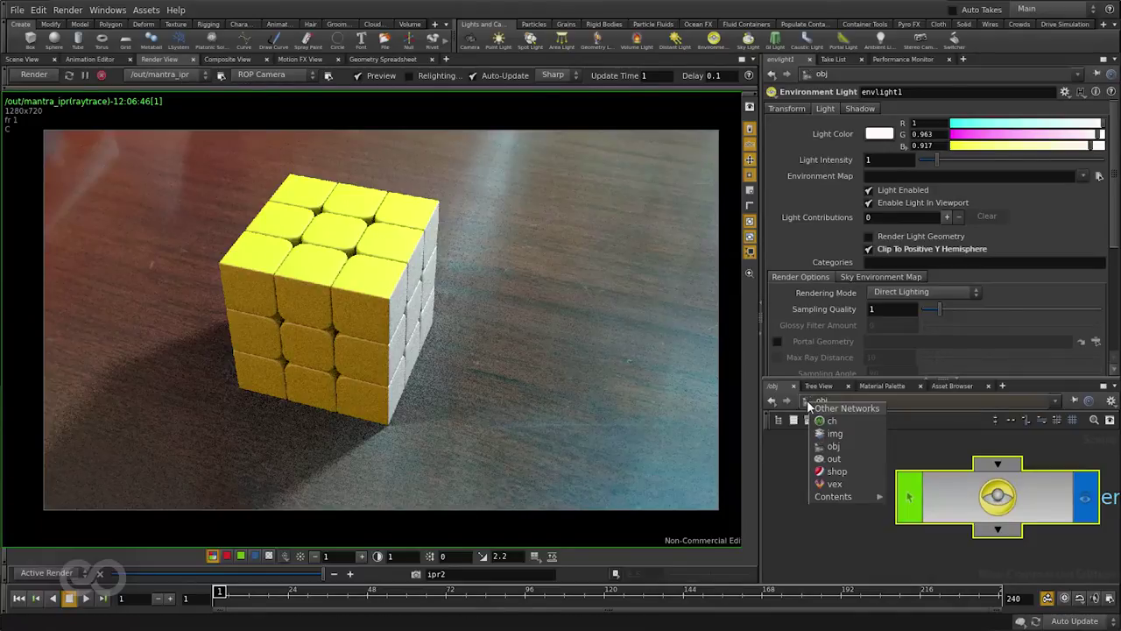
pyautogui.click(834, 459)
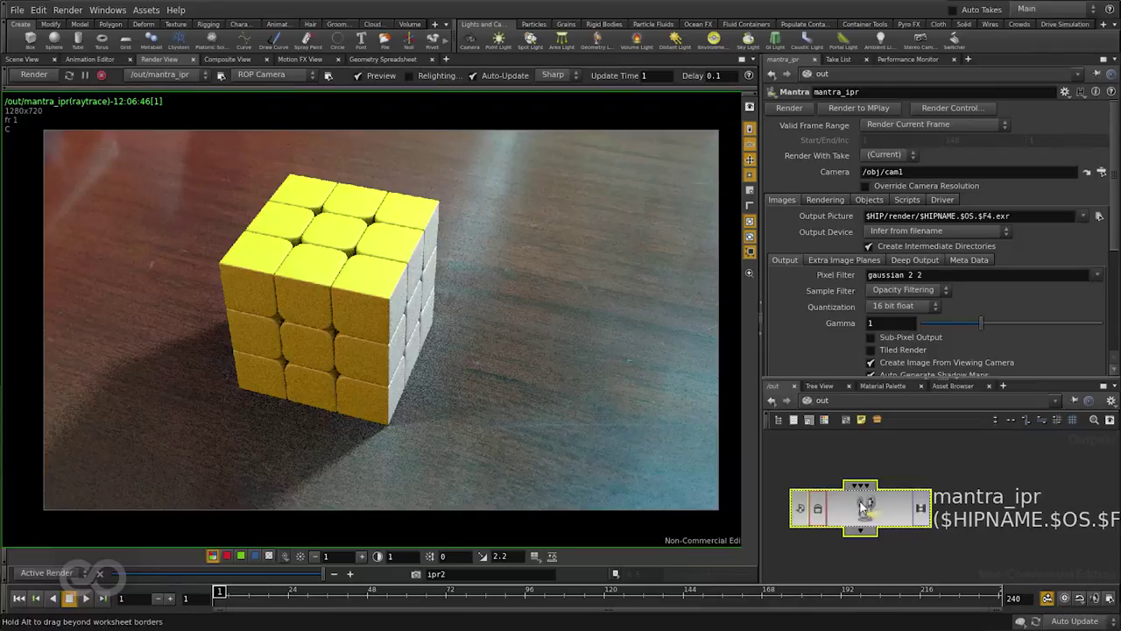
pyautogui.press('Delete')
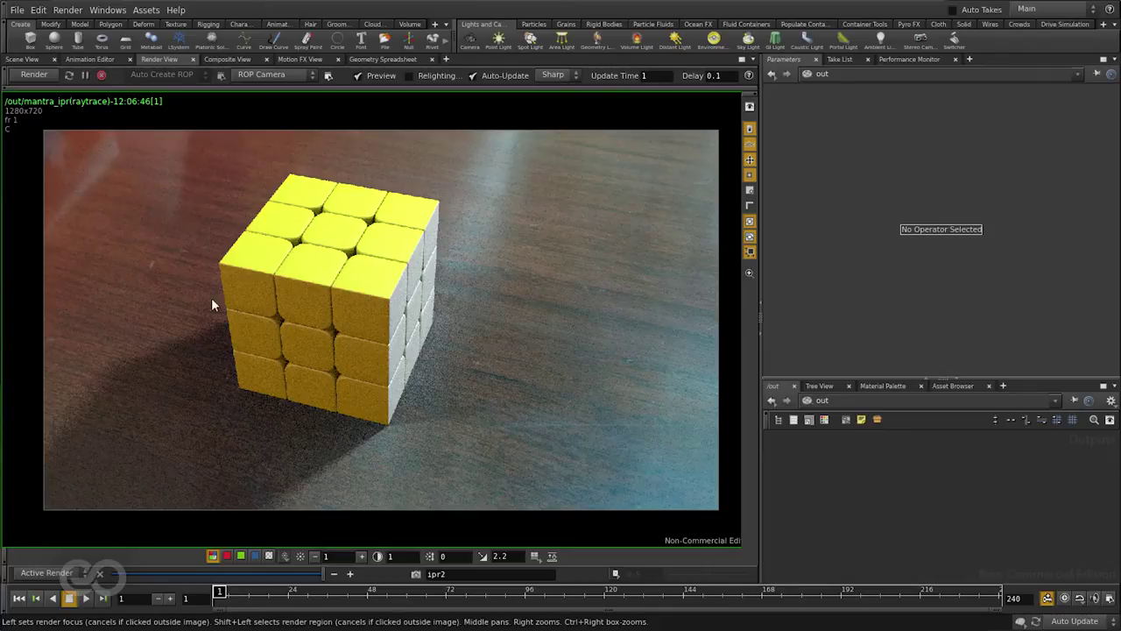
# Create a Mantra - PBR render node in the out network.
pyautogui.click(67, 9)
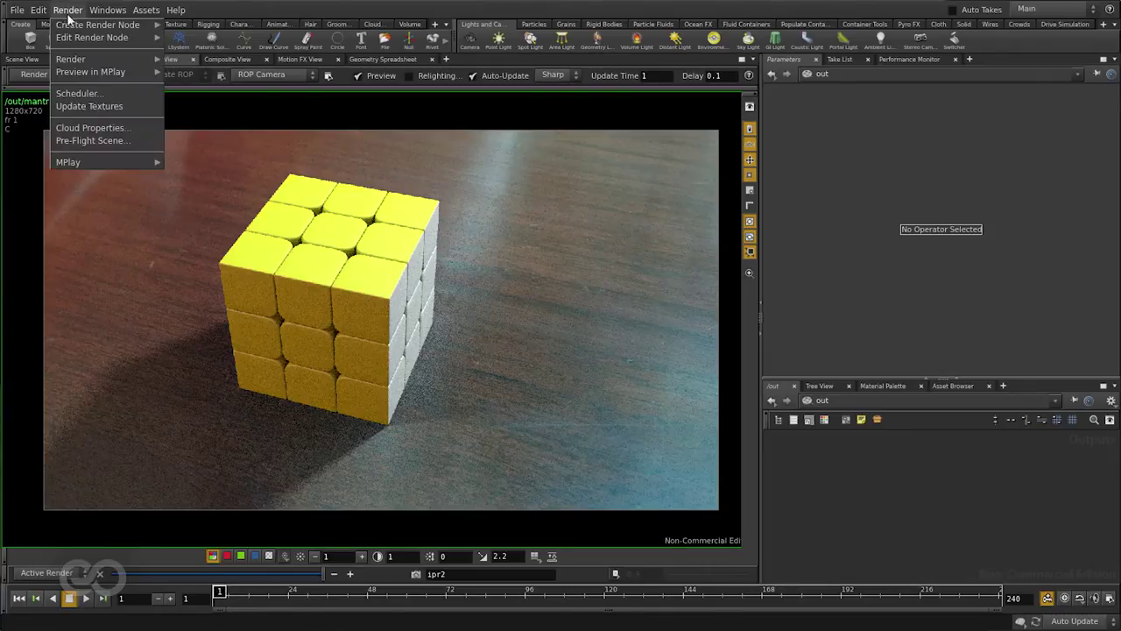
pyautogui.moveTo(83, 24)
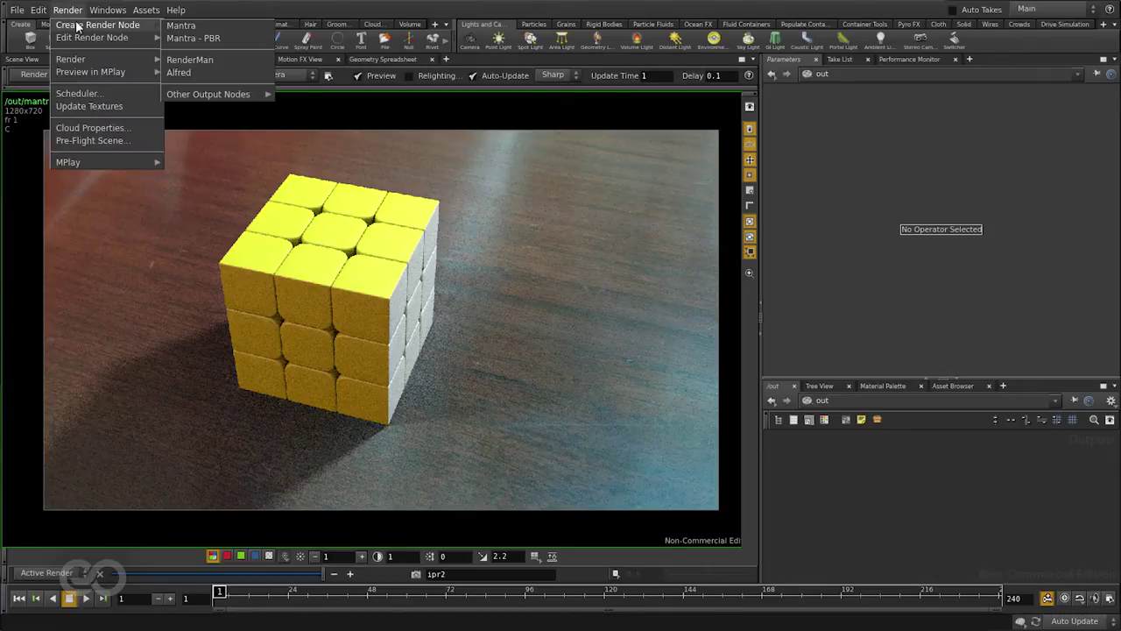
pyautogui.click(219, 37)
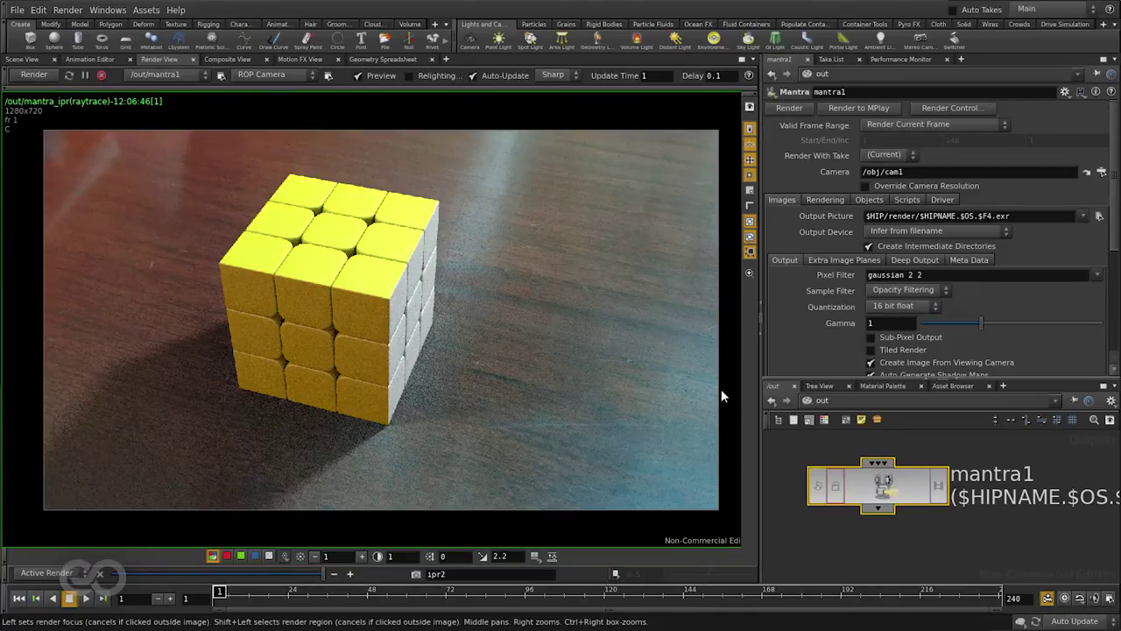
# Show the new mantra1 node's ray limits and render the scene with its Physically Based Rendering engine.
pyautogui.click(812, 199)
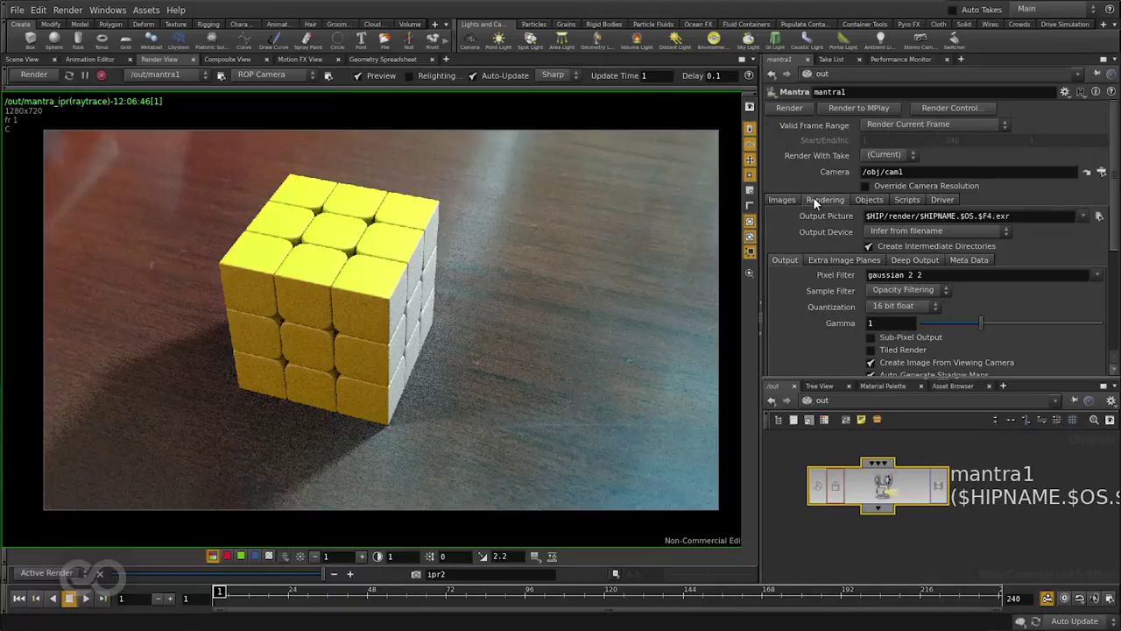
pyautogui.click(828, 255)
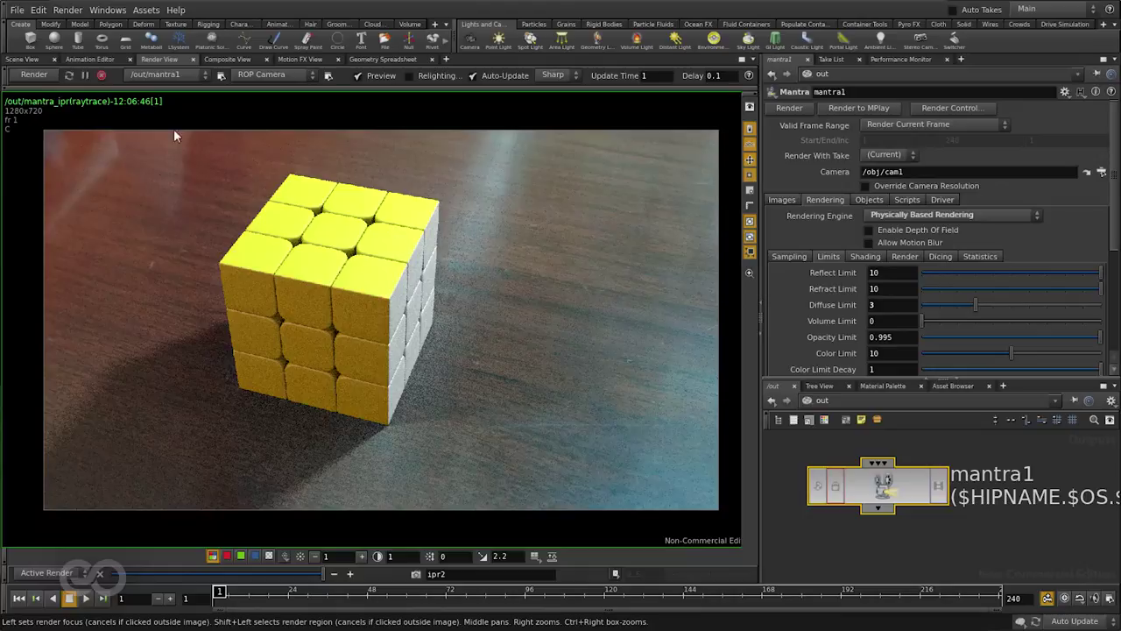
pyautogui.click(28, 73)
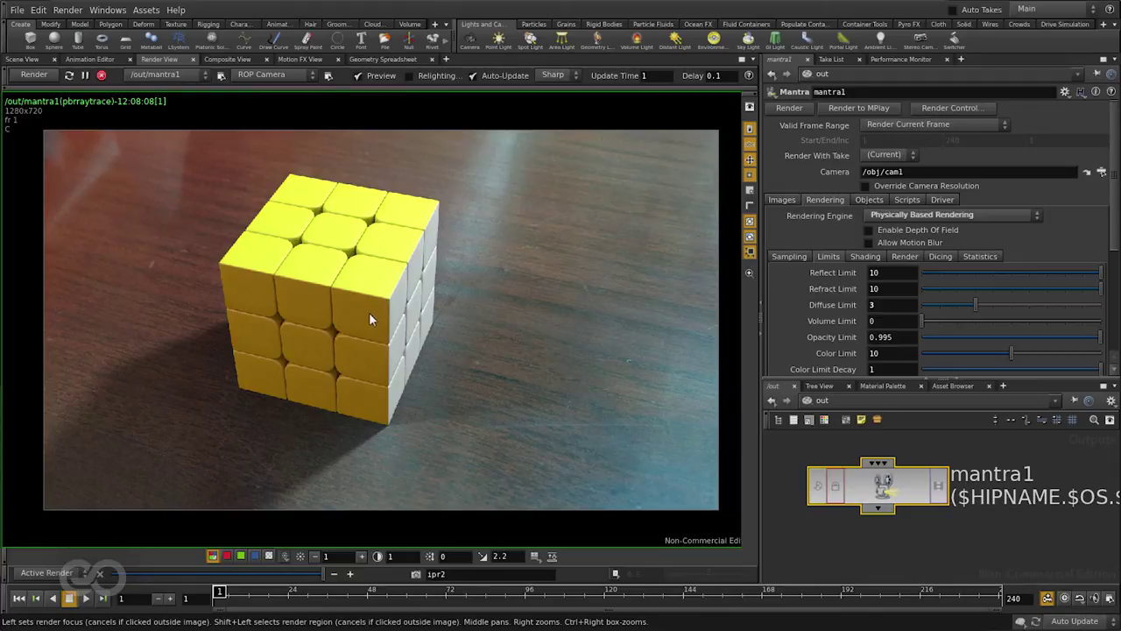
# Compare the overall shading of the cube in the new PBR render with the earlier snapshot.
pyautogui.scroll(3, 335, 271)
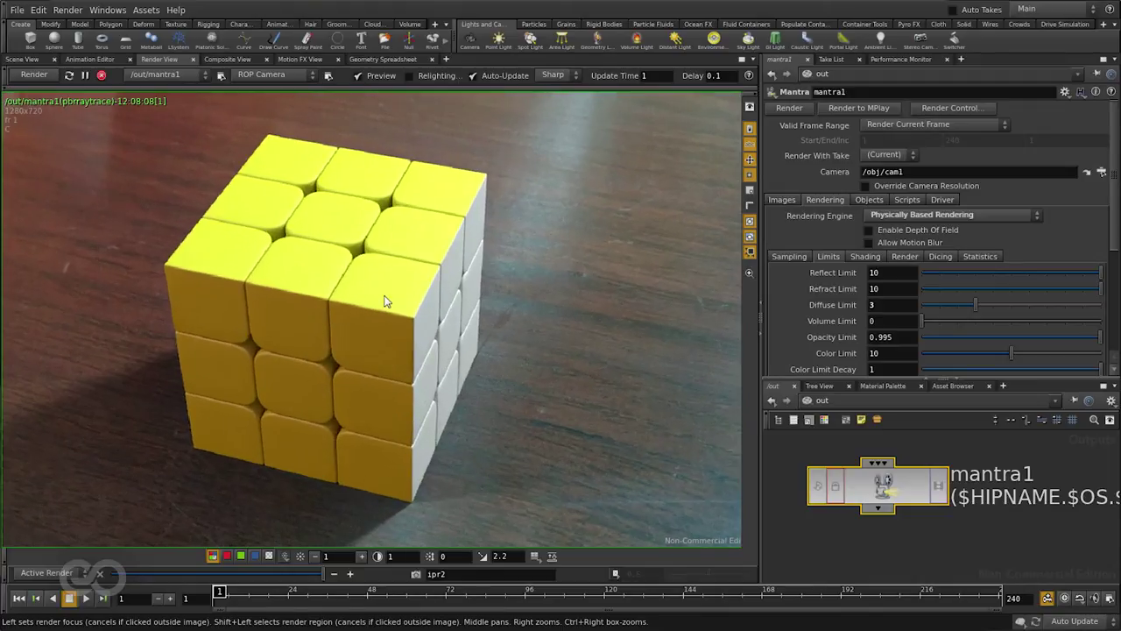
pyautogui.moveTo(269, 288); pyautogui.dragTo(381, 372, button='right')
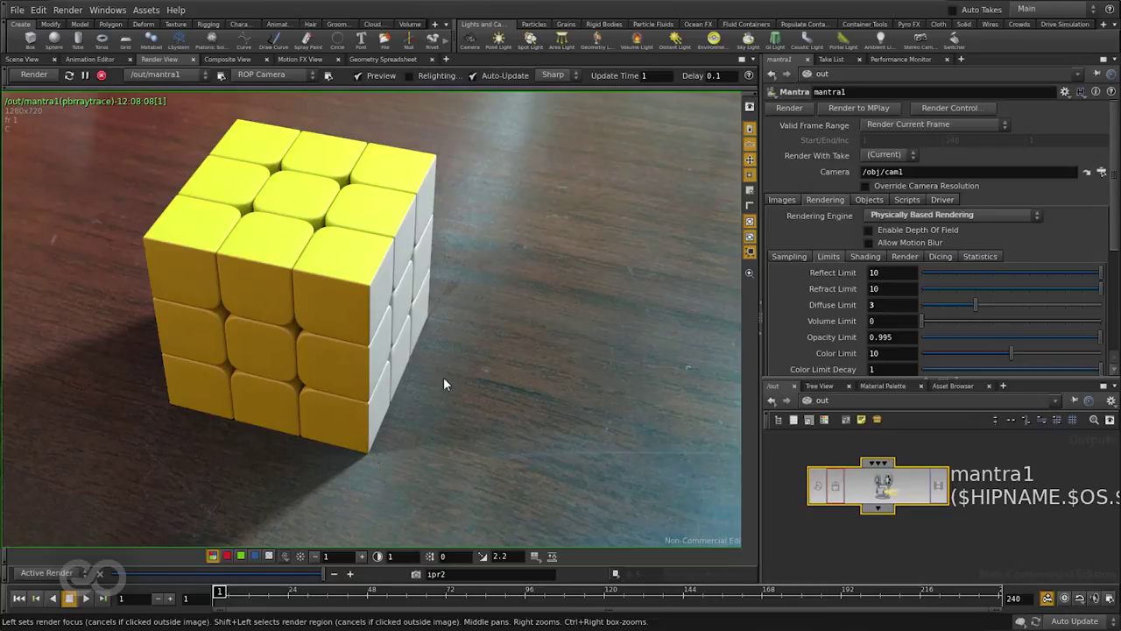
pyautogui.click(336, 578)
pyautogui.click(335, 578)
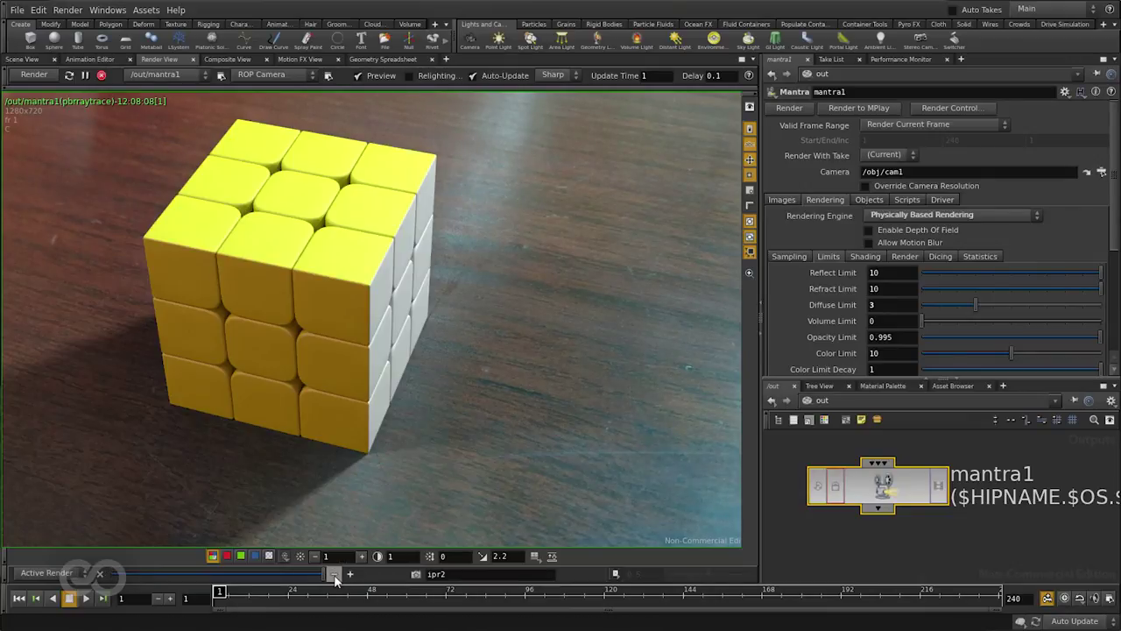
pyautogui.click(334, 578)
pyautogui.click(334, 578)
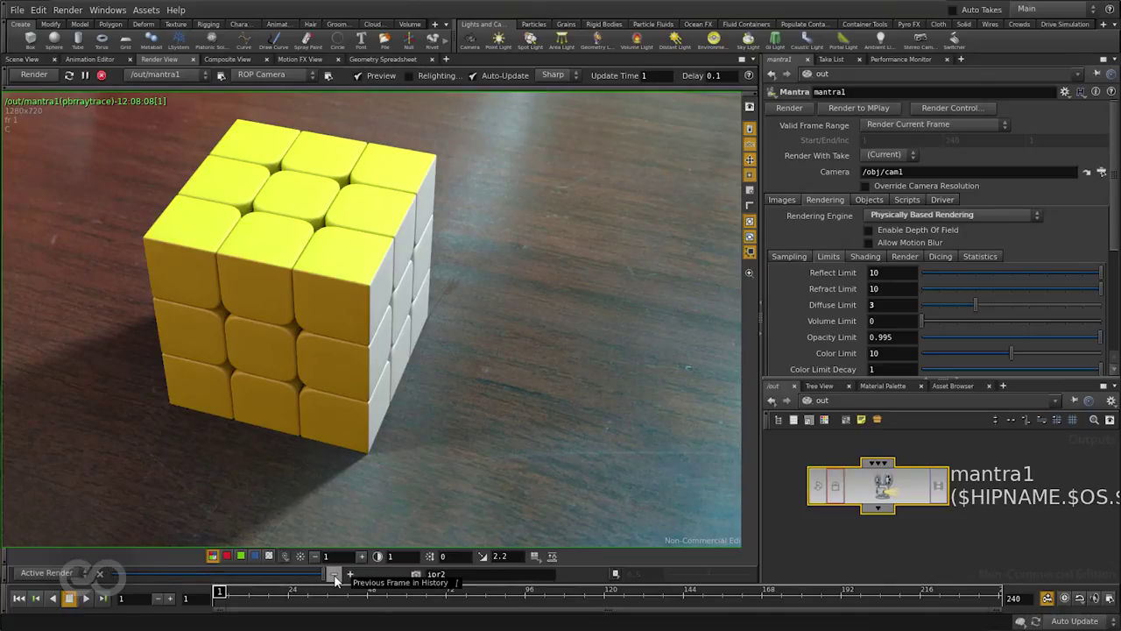
pyautogui.click(334, 578)
pyautogui.click(335, 578)
# Examine the gaps between the cube's top pieces up close, comparing the active render with the snapshot.
pyautogui.scroll(4, 262, 171)
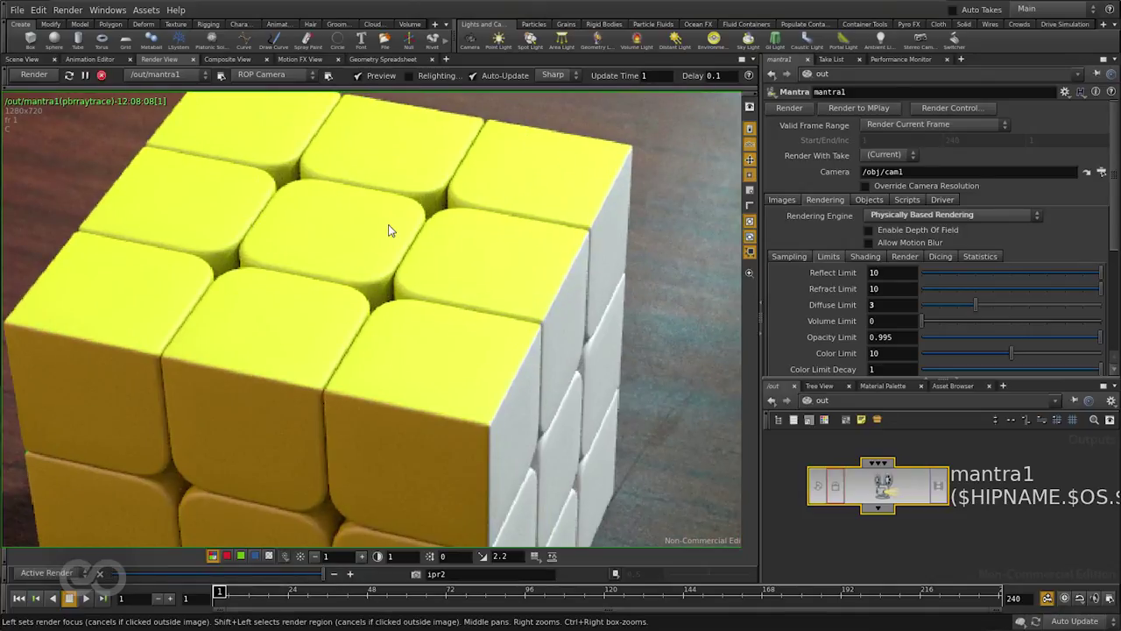
pyautogui.scroll(5, 389, 230)
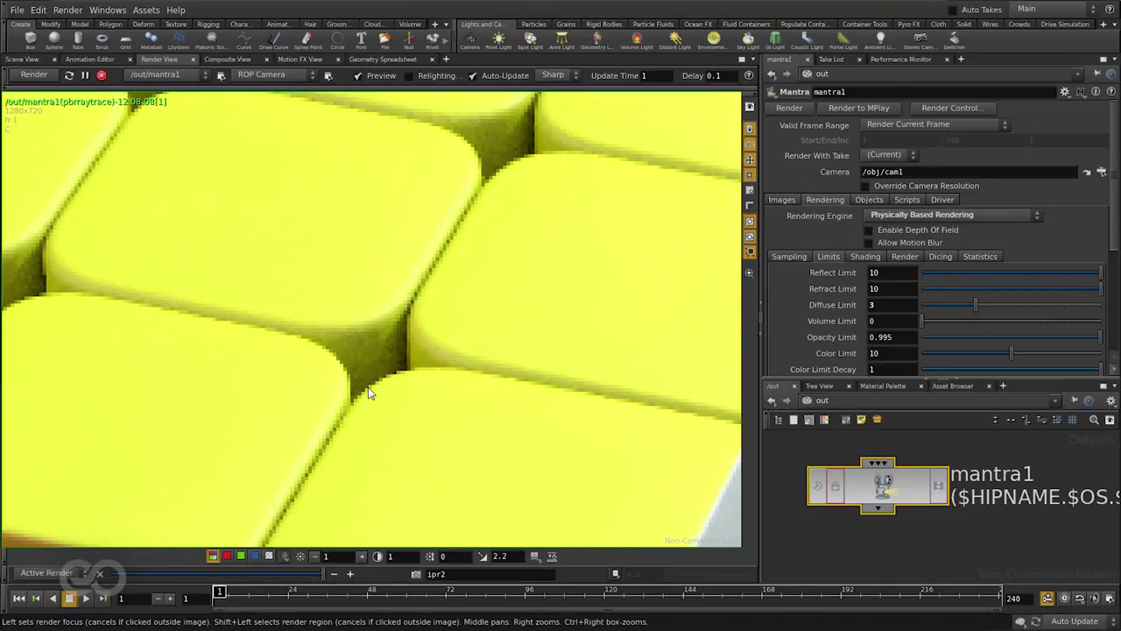
pyautogui.click(334, 576)
pyautogui.click(334, 575)
pyautogui.click(334, 575)
pyautogui.click(333, 575)
# Compare the cube's shadow on the tabletop between the ipr snapshot and the active render, and review the whole frame.
pyautogui.scroll(-8, 351, 196)
pyautogui.scroll(5, 520, 282)
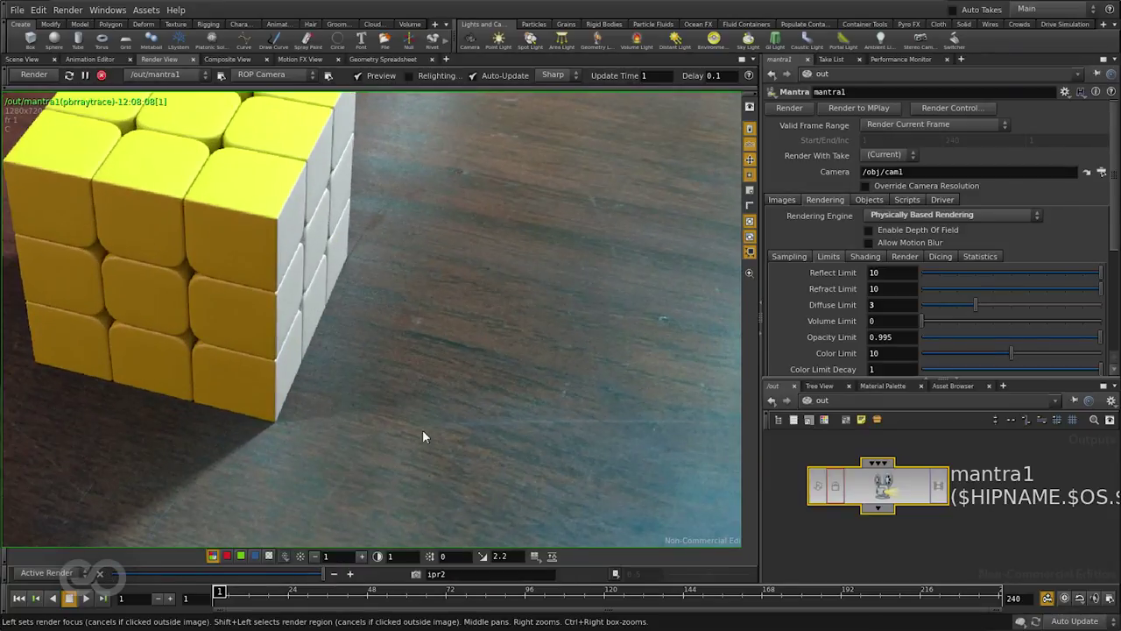
pyautogui.click(336, 574)
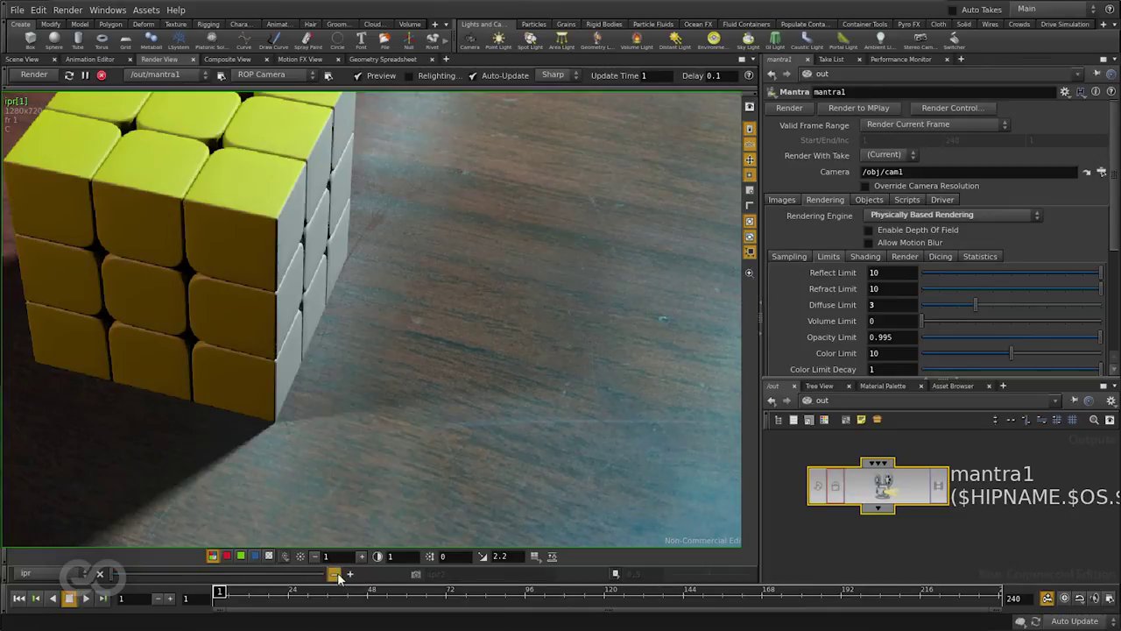
pyautogui.click(336, 574)
pyautogui.click(334, 575)
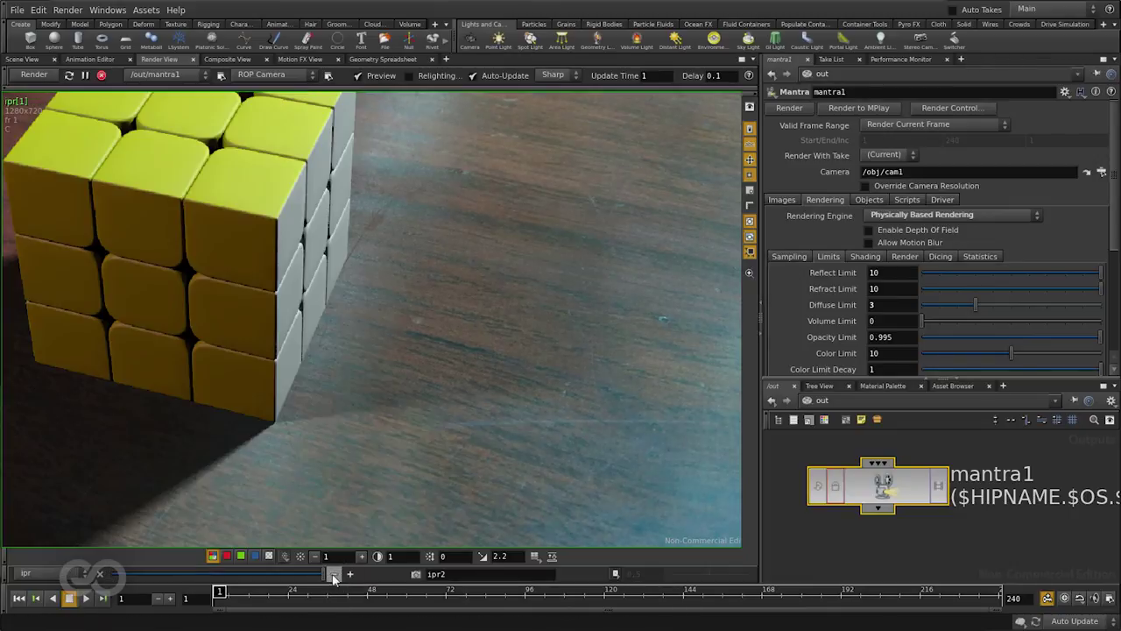
pyautogui.click(333, 576)
pyautogui.click(333, 575)
pyautogui.click(334, 576)
pyautogui.click(334, 576)
pyautogui.click(334, 575)
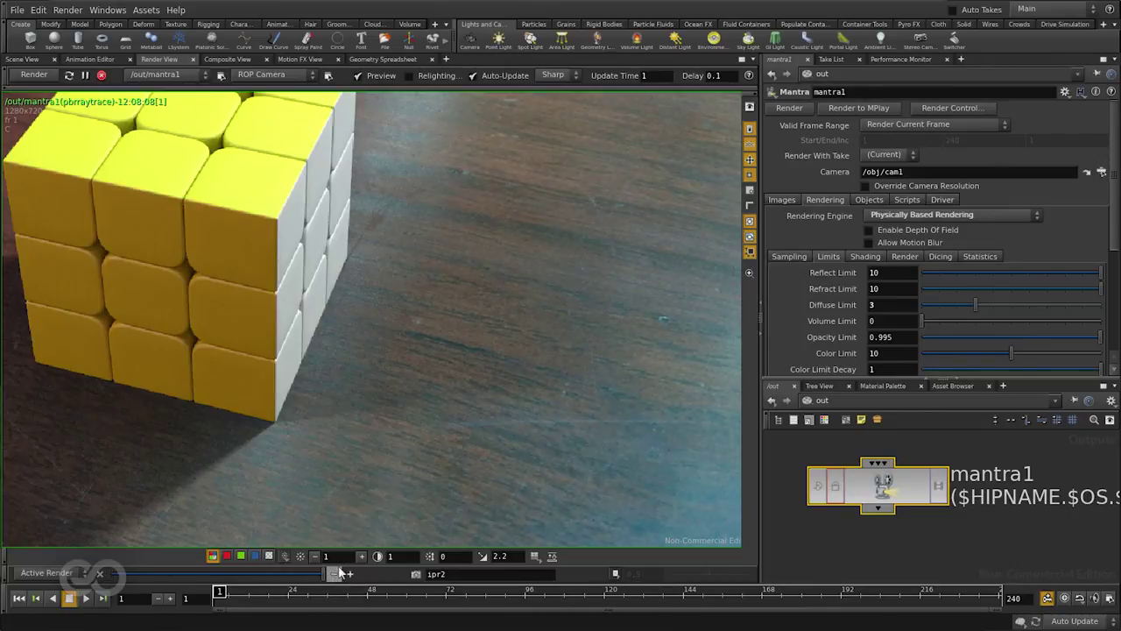
pyautogui.click(334, 576)
pyautogui.scroll(2, 319, 471)
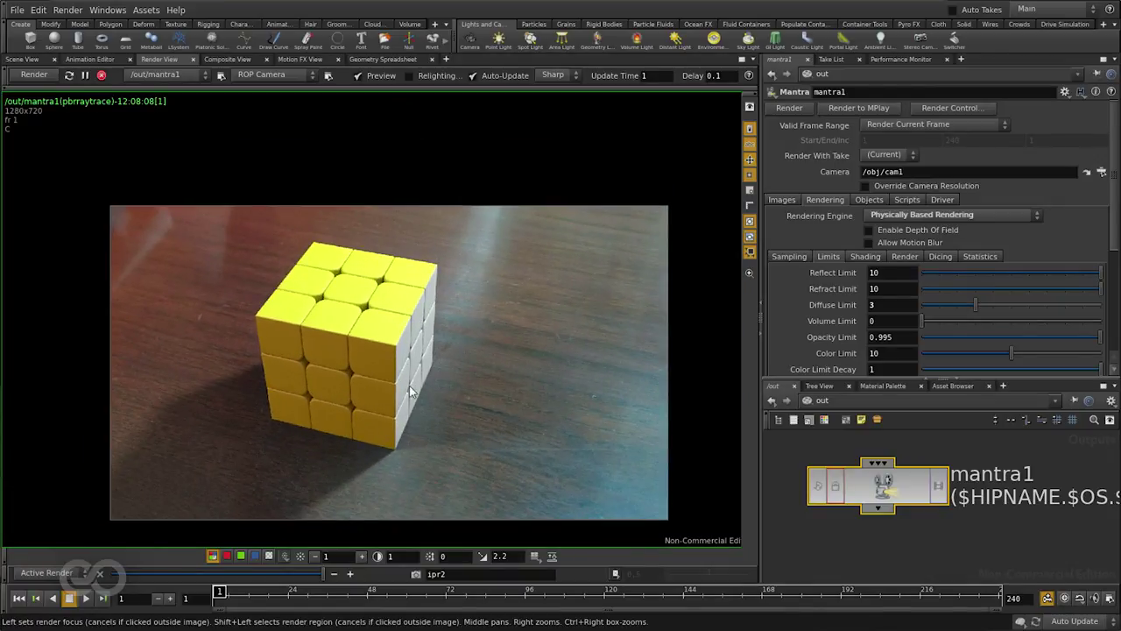
pyautogui.scroll(1, 415, 404)
pyautogui.scroll(1, 408, 356)
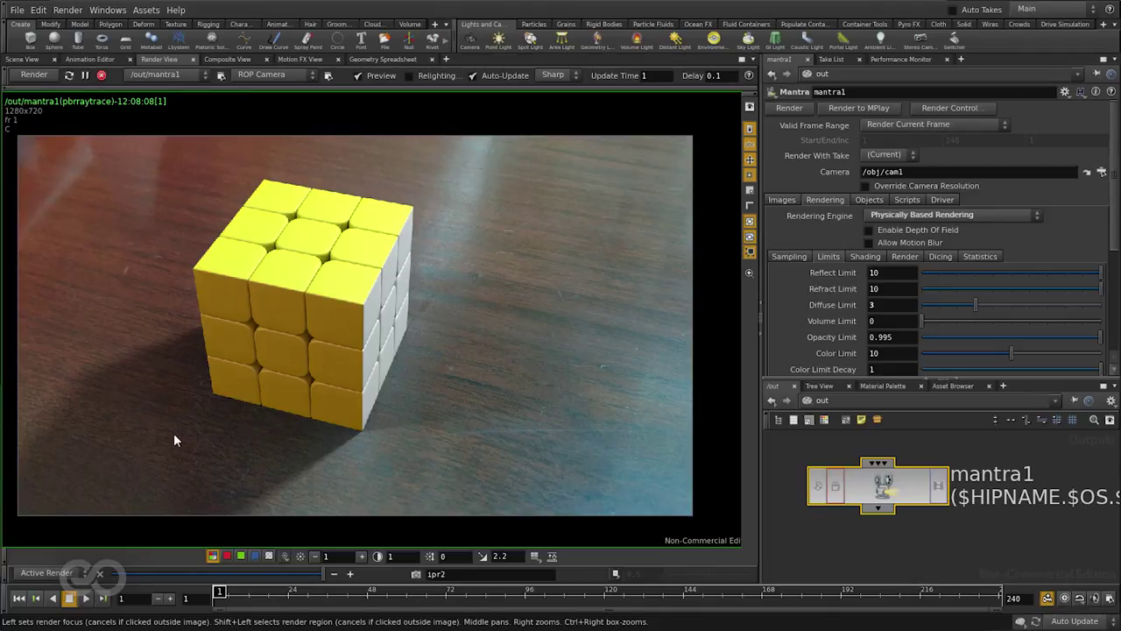
pyautogui.moveTo(194, 399); pyautogui.dragTo(233, 408, button='middle')
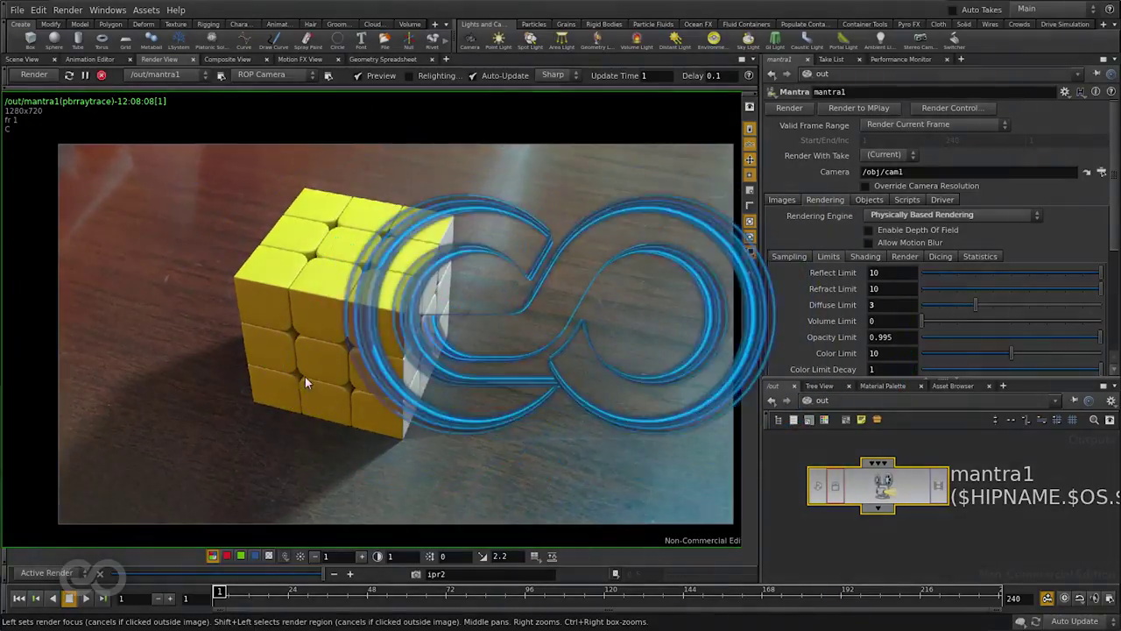